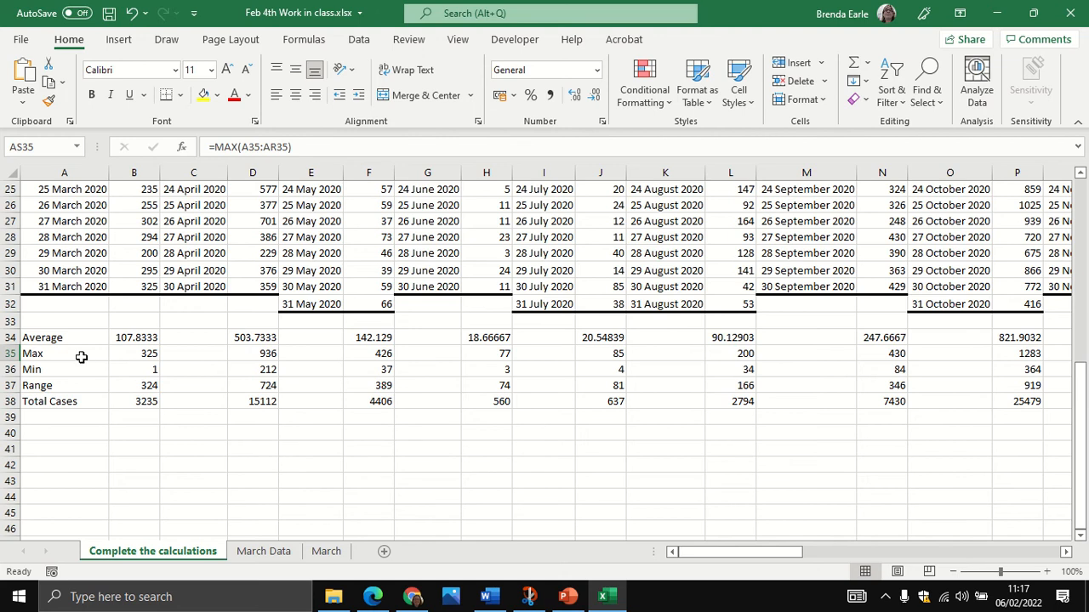
# Step: Copy the Average row from A34 to AR34 and paste it at A1 of a new worksheet
pyautogui.moveTo(54, 337); pyautogui.dragTo(831, 338)
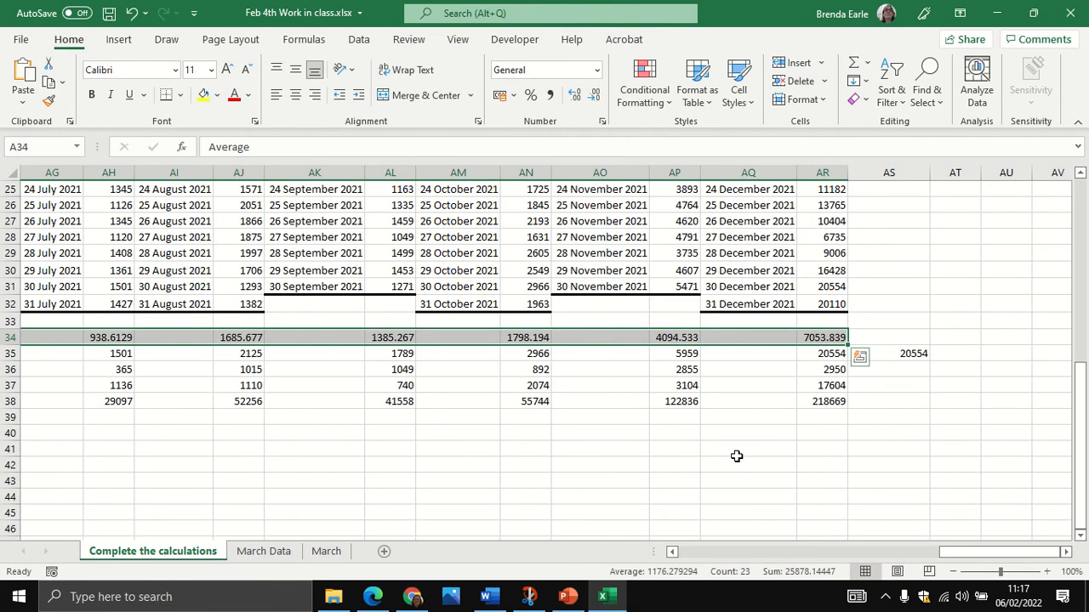
pyautogui.hotkey('ctrl', 'c')
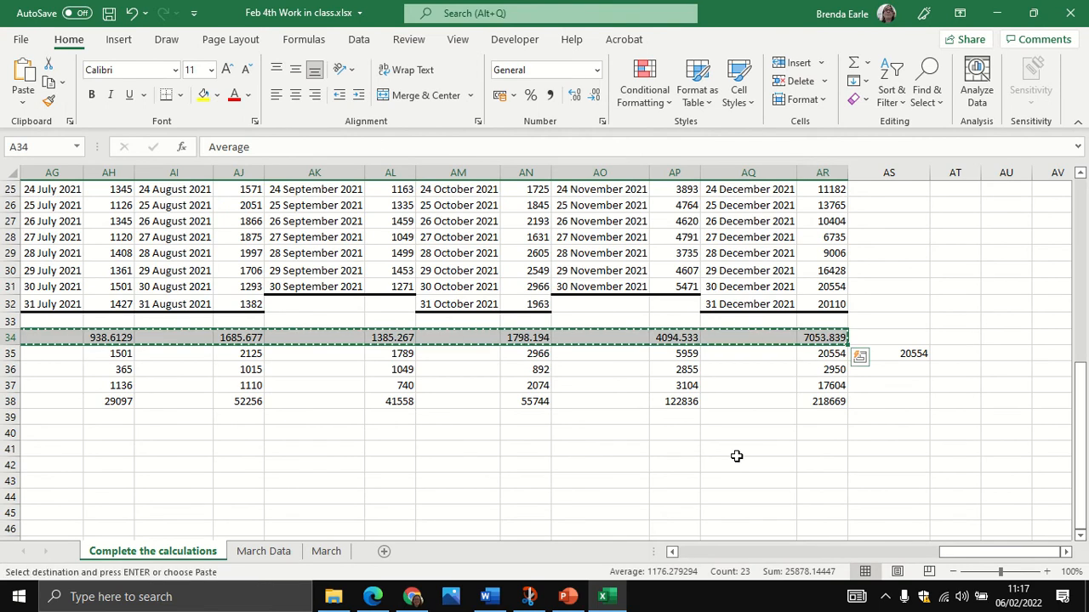
pyautogui.click(385, 552)
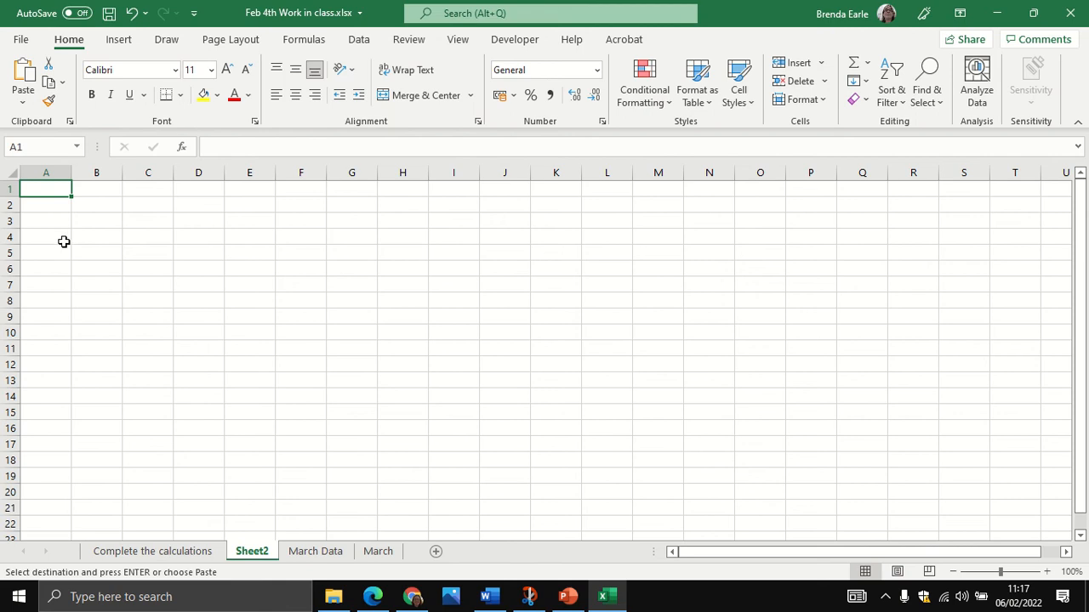
pyautogui.hotkey('ctrl', 'v')
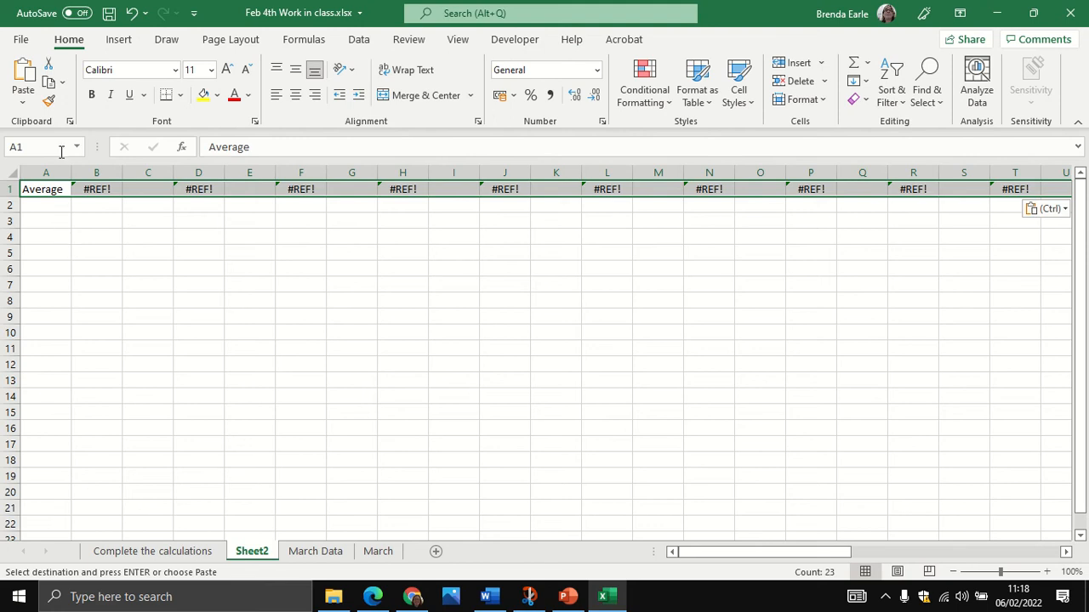
# Step: Paste the copied Average row over row 1 again as values only
pyautogui.click(23, 103)
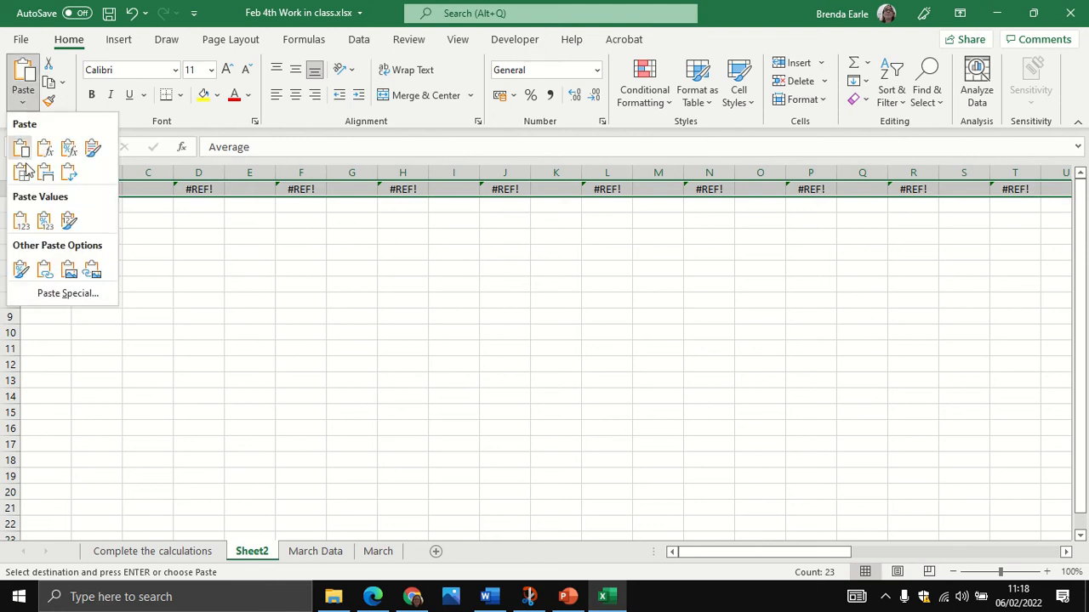
pyautogui.click(14, 220)
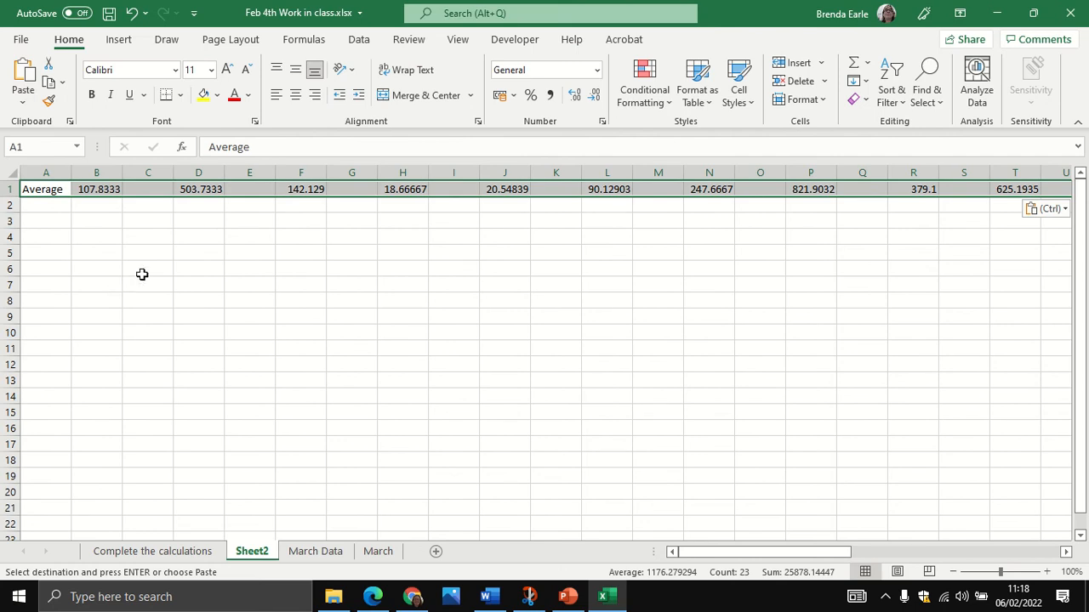
pyautogui.click(26, 104)
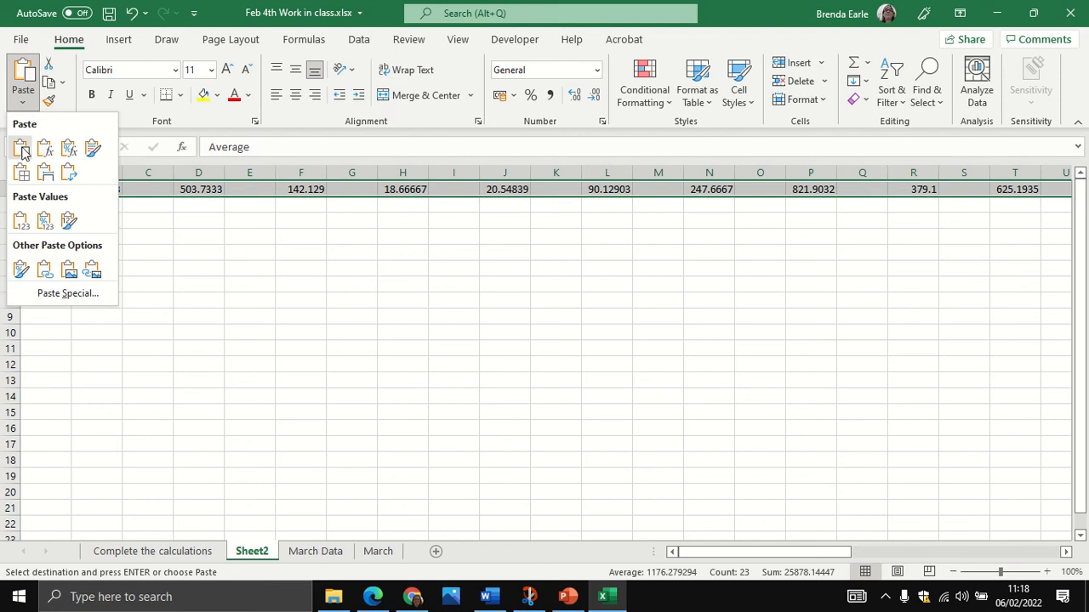
pyautogui.click(21, 222)
pyautogui.click(112, 187)
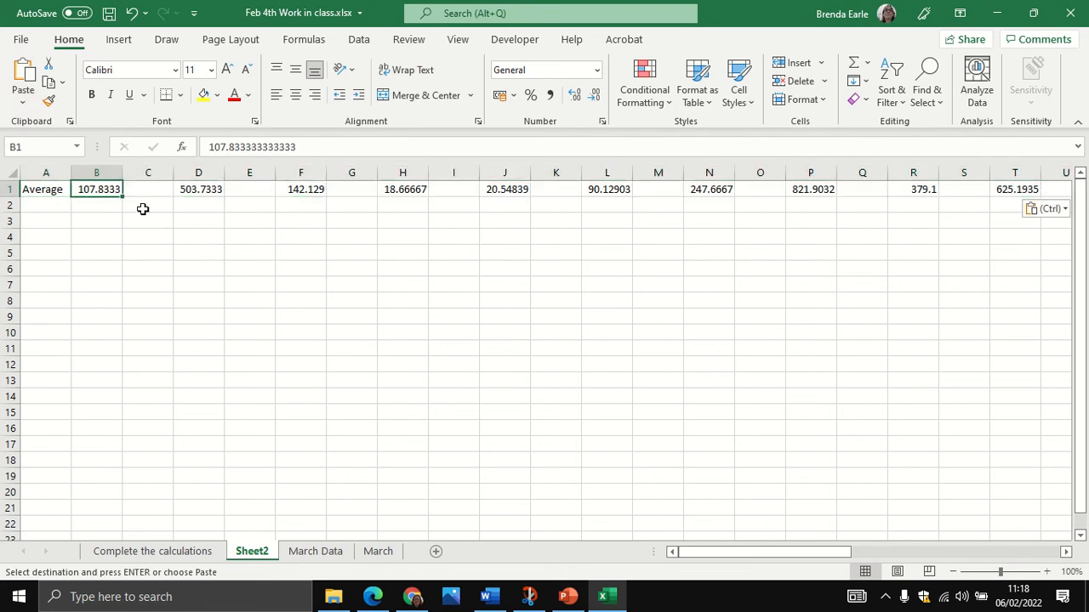
# Step: Enter =INT(B1) in B2 and fill the formula across row 2 to AR2
pyautogui.click(93, 207)
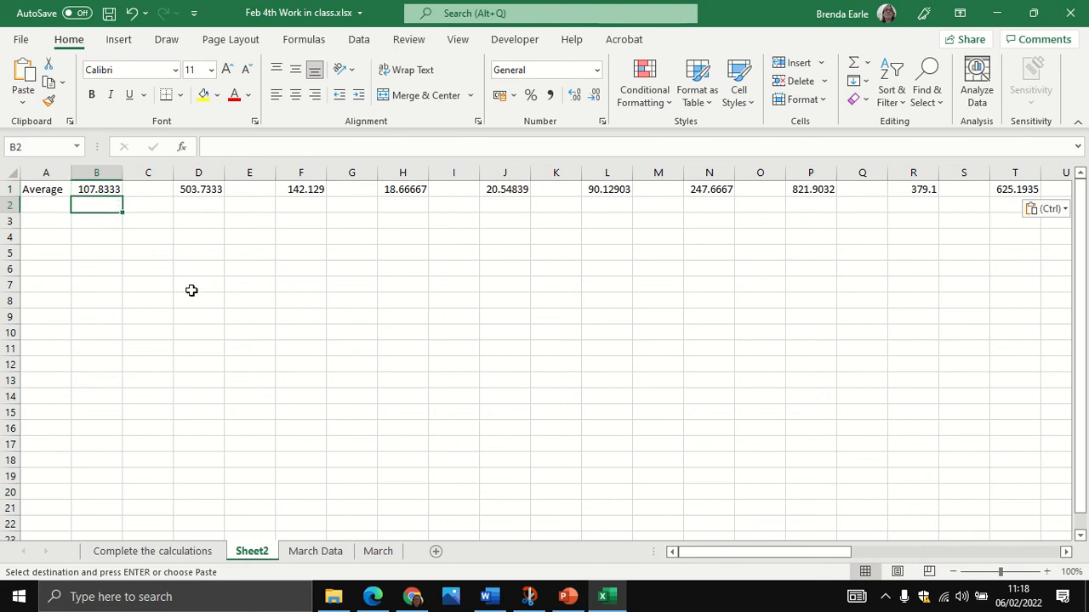
pyautogui.write('=int')
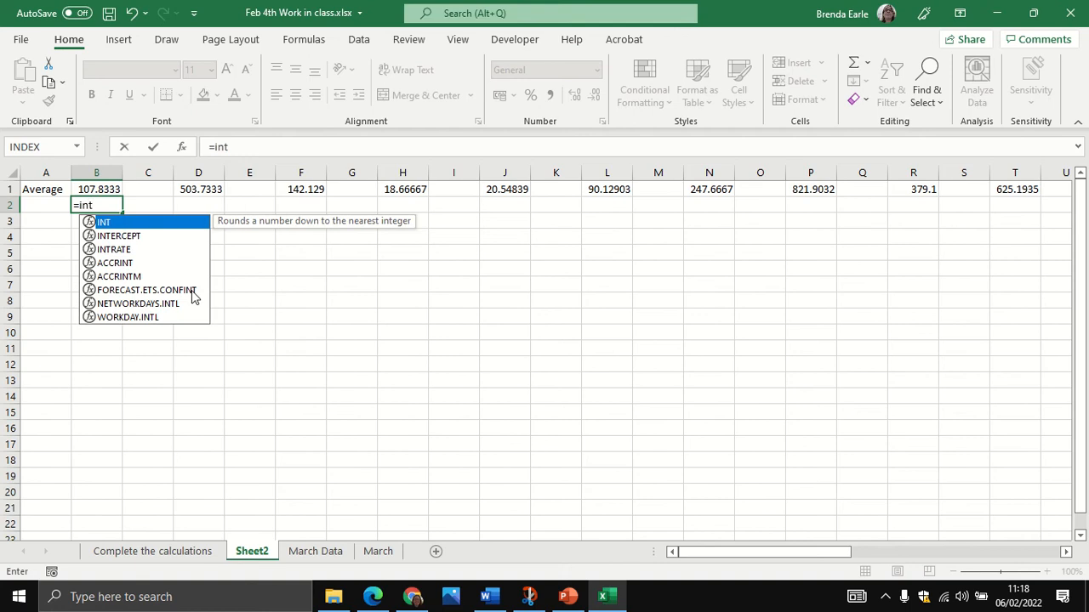
pyautogui.write('(')
pyautogui.press('Up')
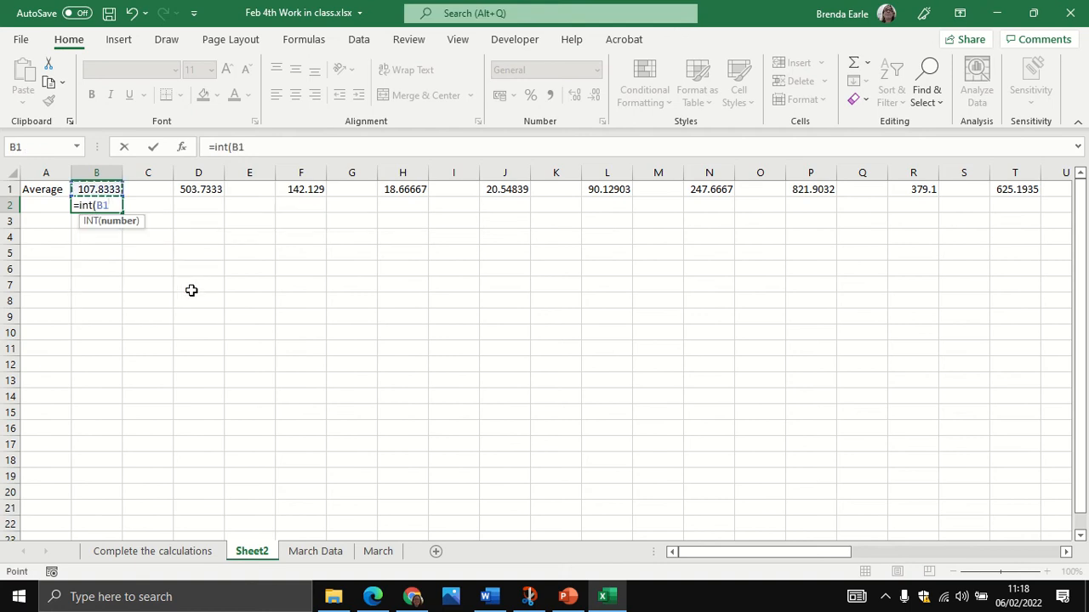
pyautogui.press('Return')
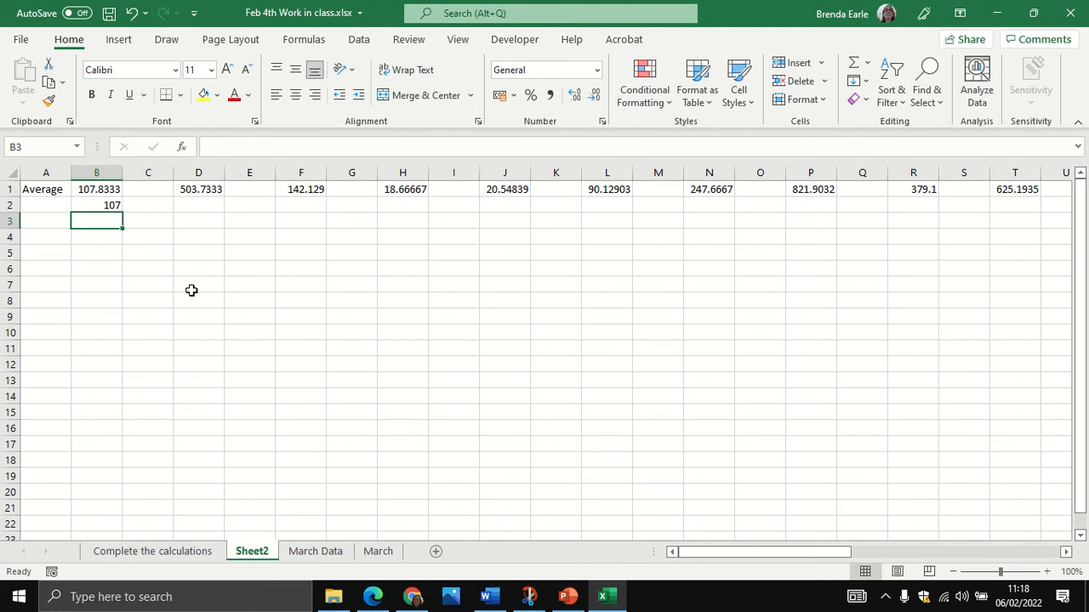
pyautogui.click(110, 204)
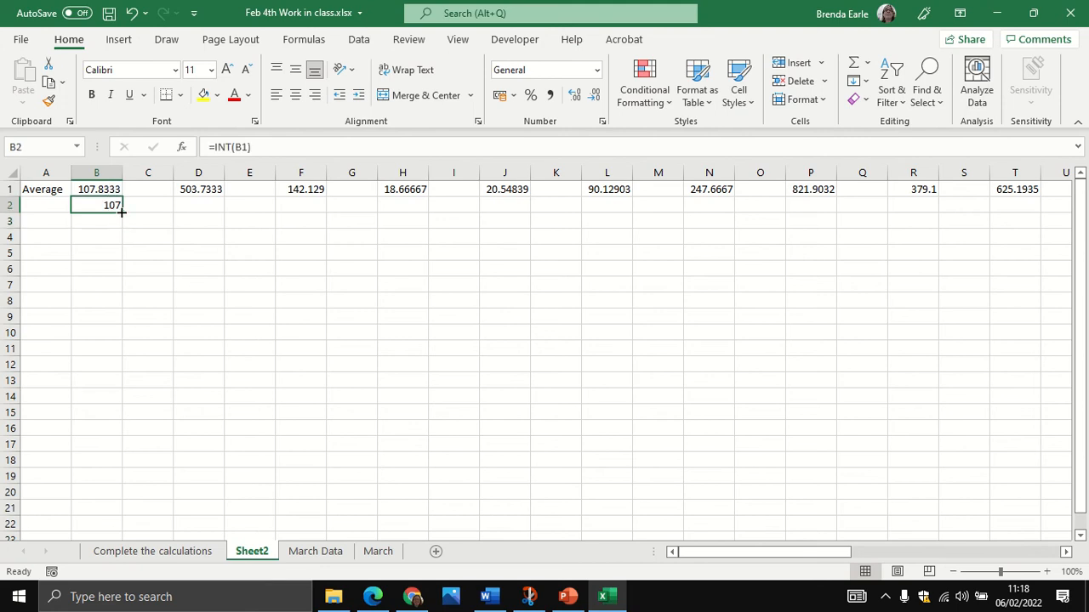
pyautogui.moveTo(123, 214); pyautogui.dragTo(938, 214)
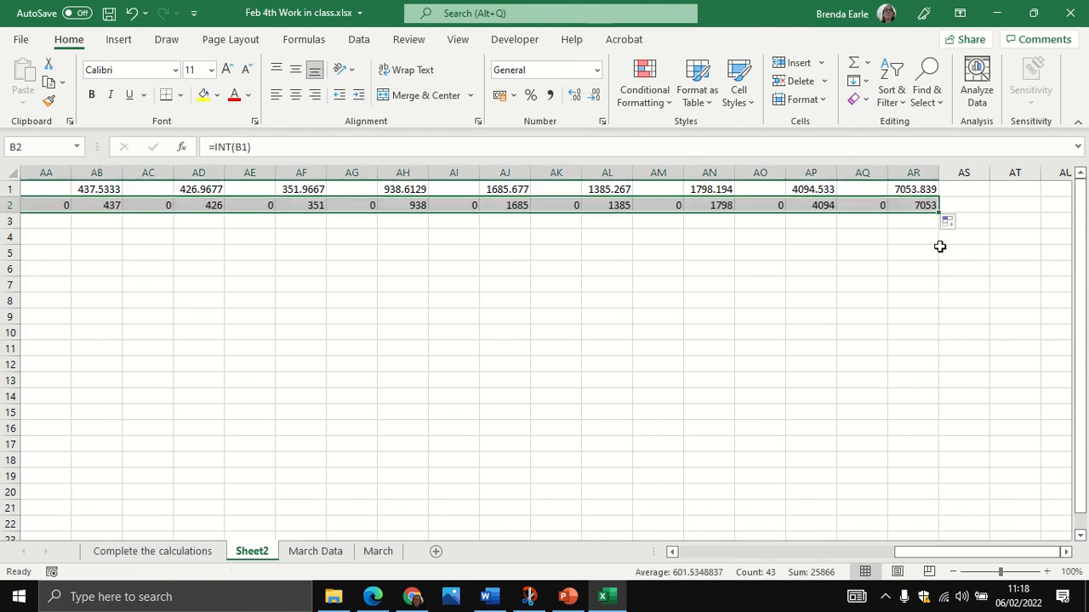
# Step: Label the integer row by entering Average in cell A2
pyautogui.moveTo(946, 553); pyautogui.dragTo(337, 566)
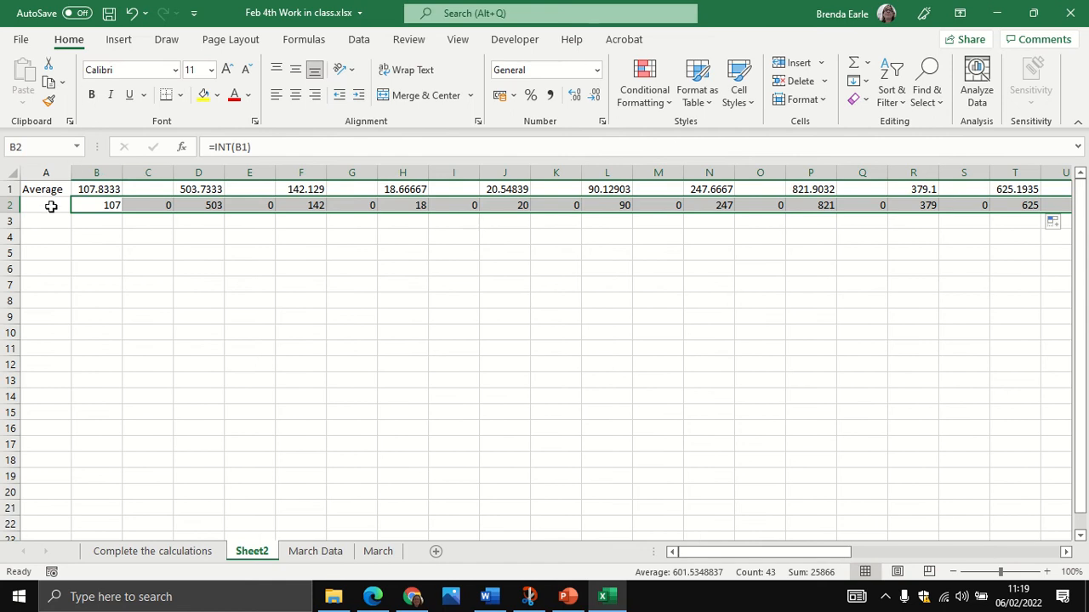
pyautogui.click(51, 207)
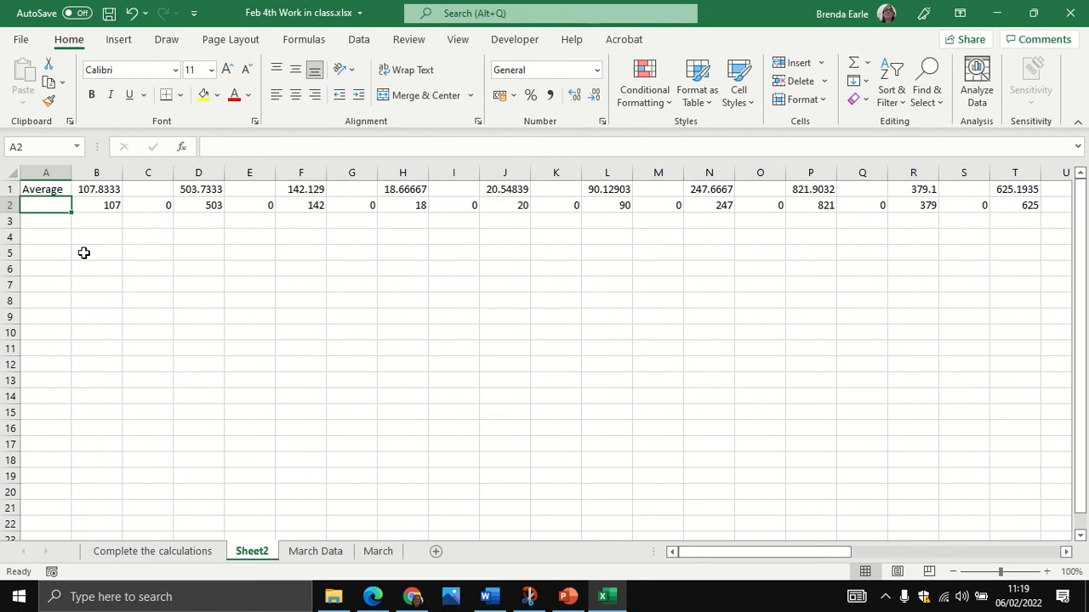
pyautogui.write('Avert')
pyautogui.press('BackSpace')
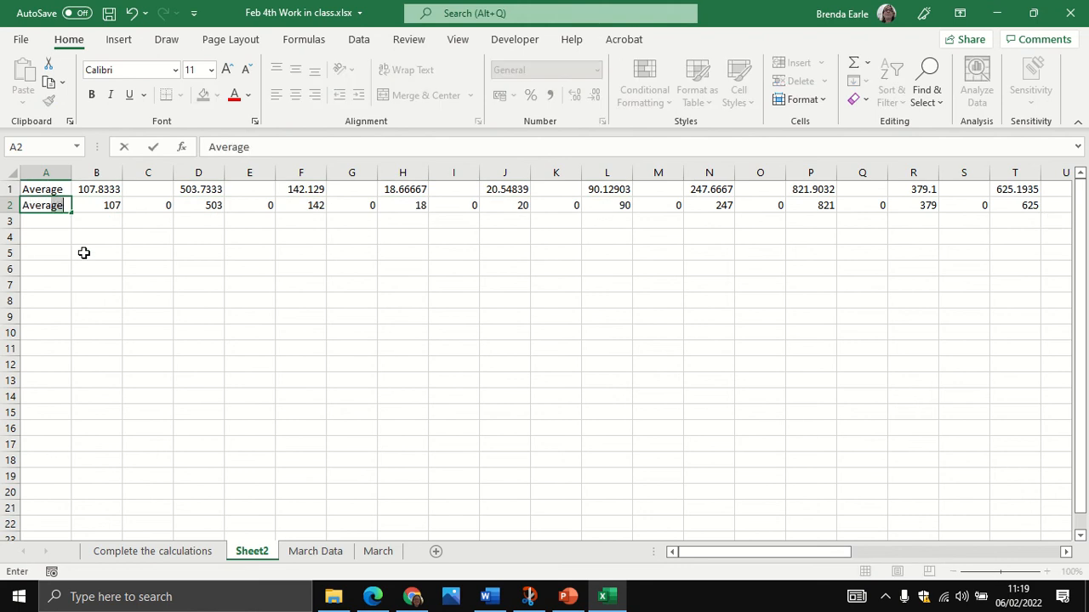
pyautogui.press('BackSpace')
pyautogui.write('age per')
pyautogui.press('Return')
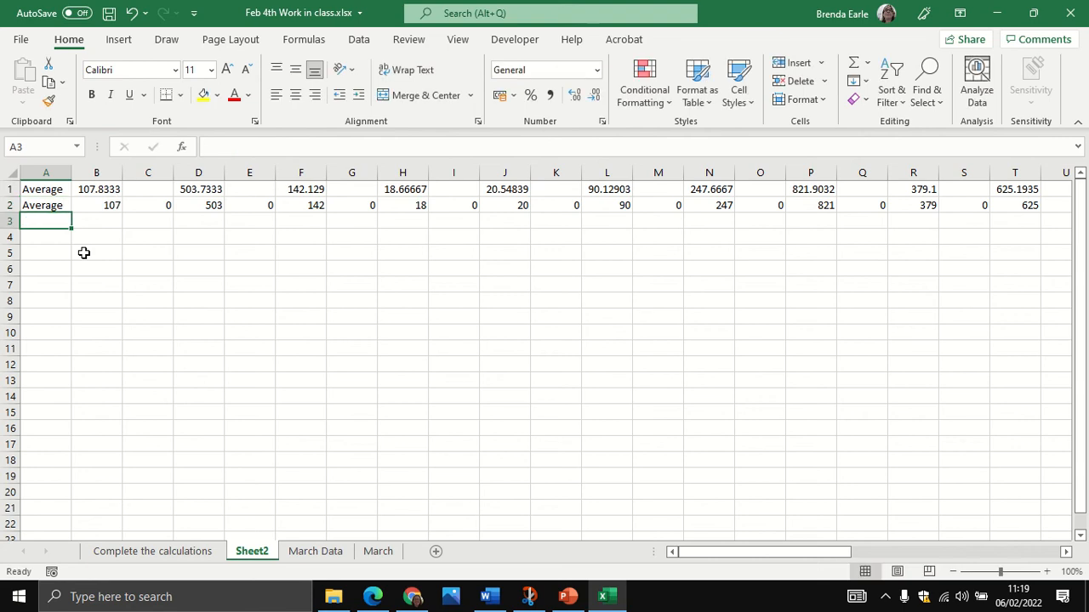
# Step: Try clearing the decimal averages in row 1, and undo the deletion
pyautogui.click(13, 191)
pyautogui.press('Delete')
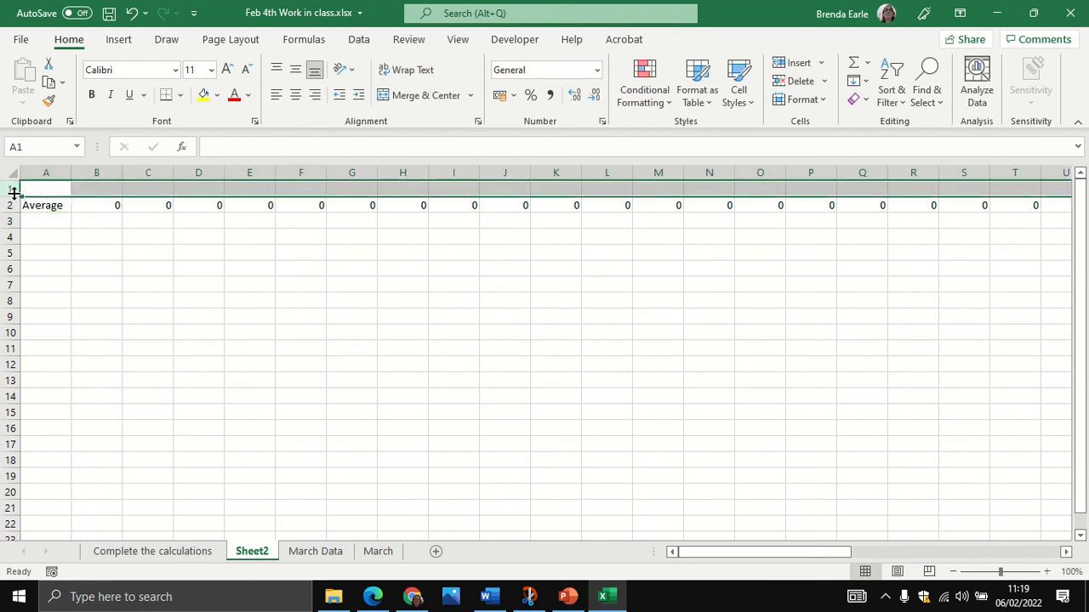
pyautogui.hotkey('ctrl', 'z')
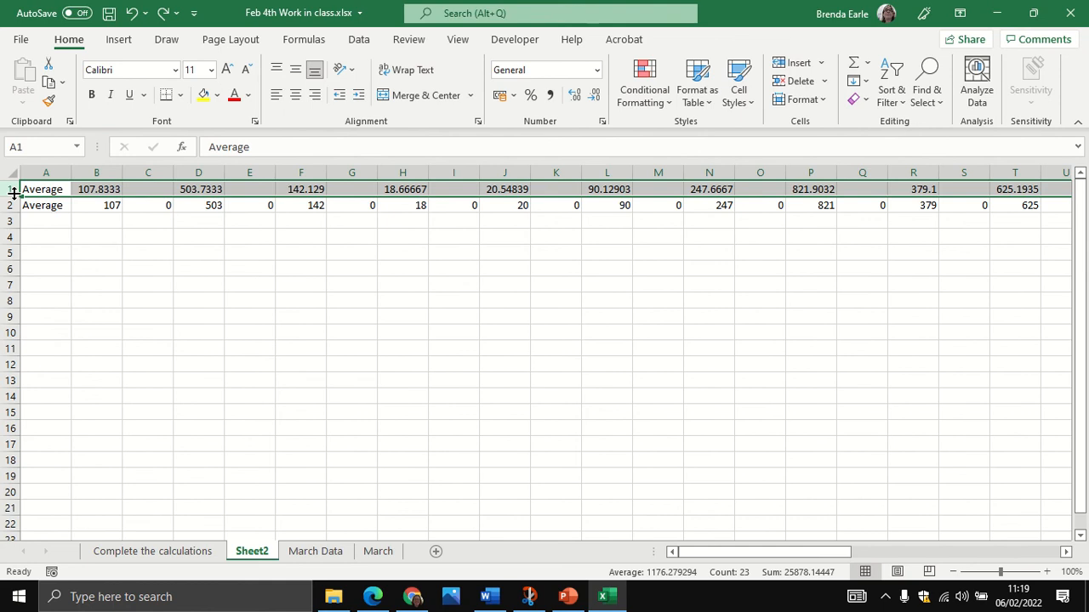
# Step: Copy A2:AR2 and paste it in place as values and number formatting to replace the INT formulas
pyautogui.click(51, 205)
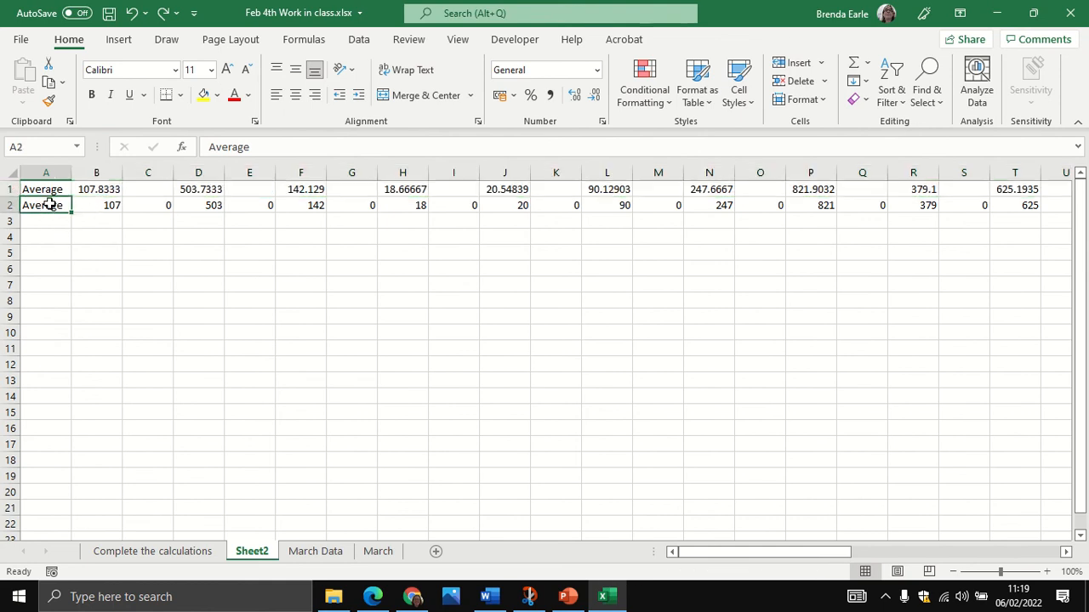
pyautogui.moveTo(51, 205); pyautogui.dragTo(978, 211)
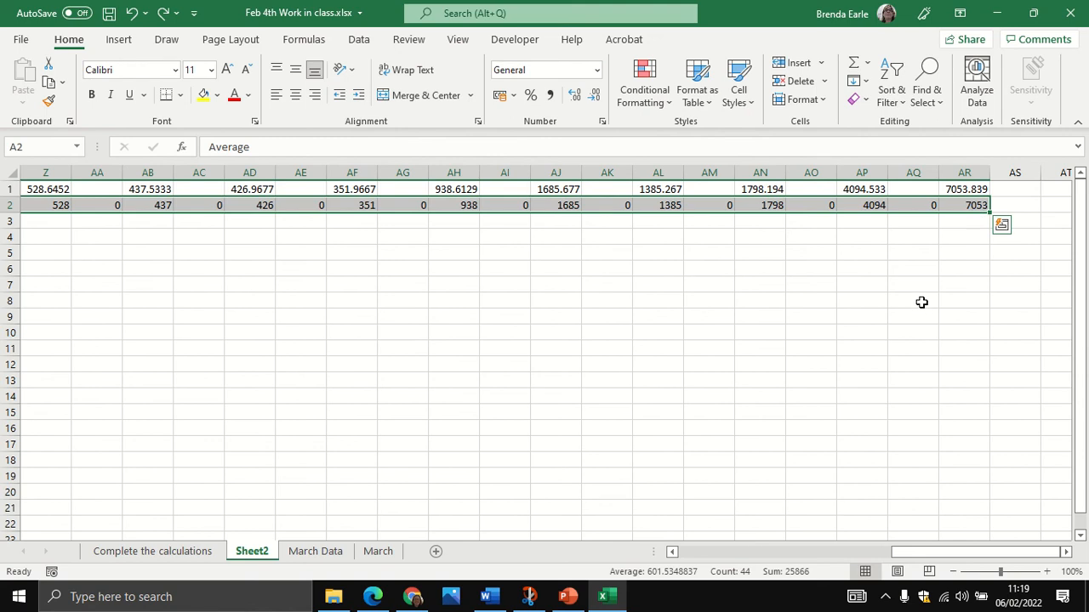
pyautogui.hotkey('ctrl', 'c')
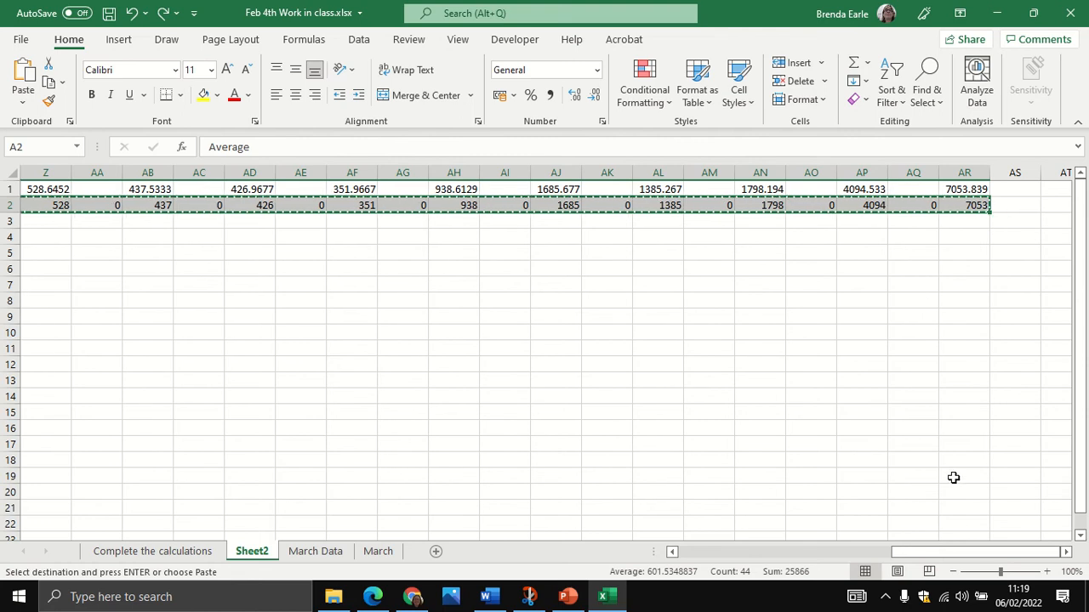
pyautogui.moveTo(954, 558); pyautogui.dragTo(719, 556)
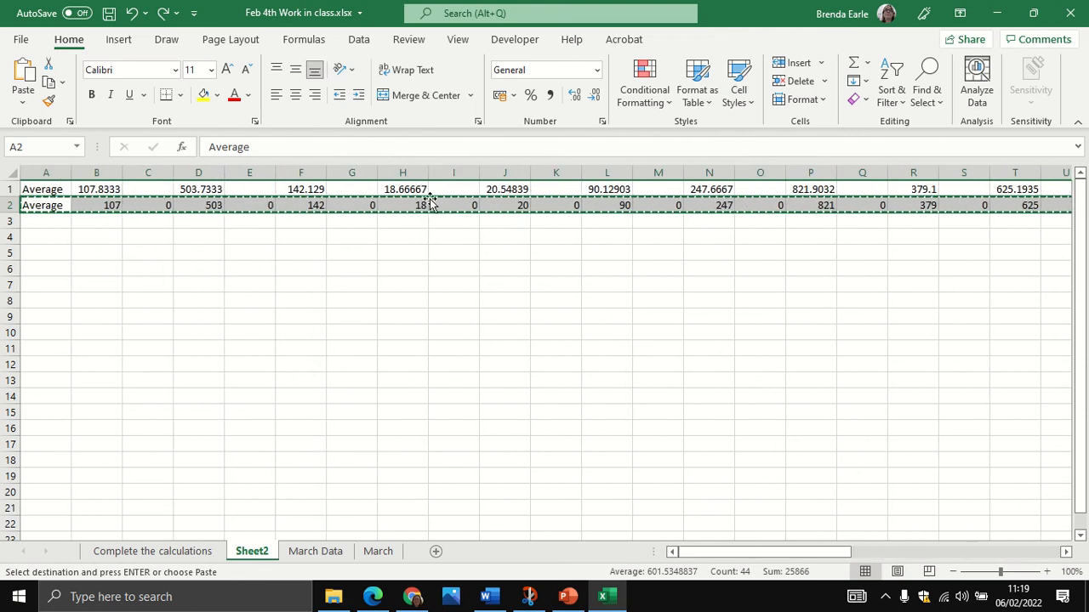
pyautogui.click(23, 102)
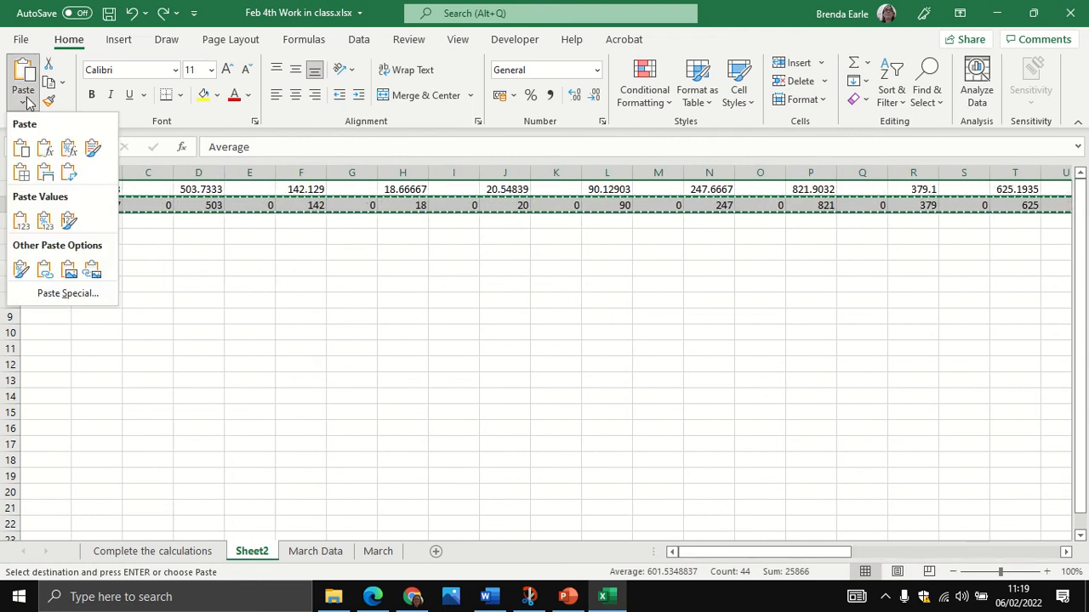
pyautogui.click(45, 221)
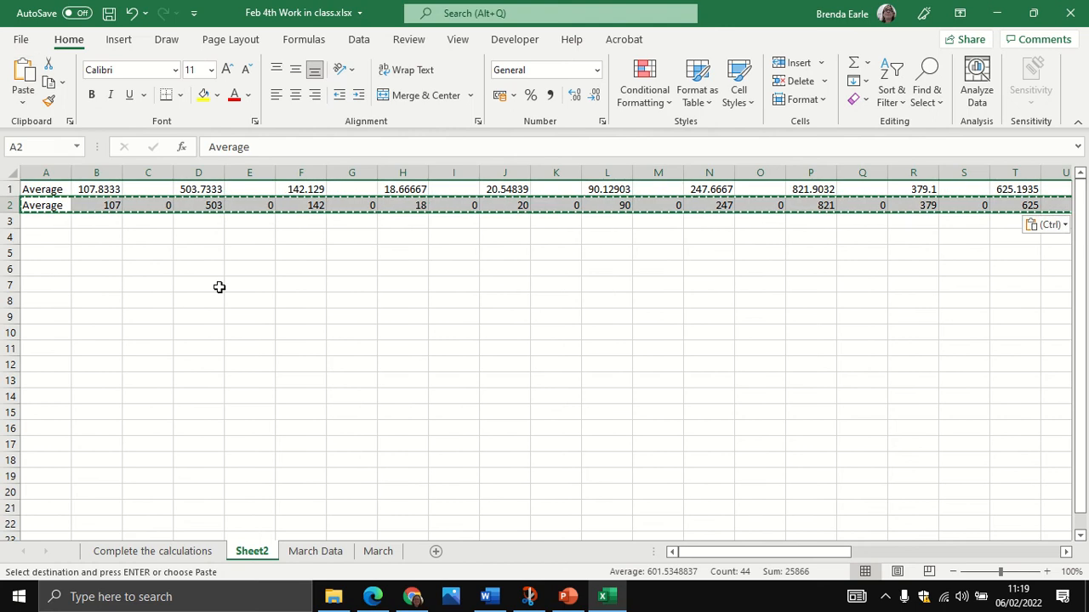
pyautogui.click(220, 292)
pyautogui.press('Escape')
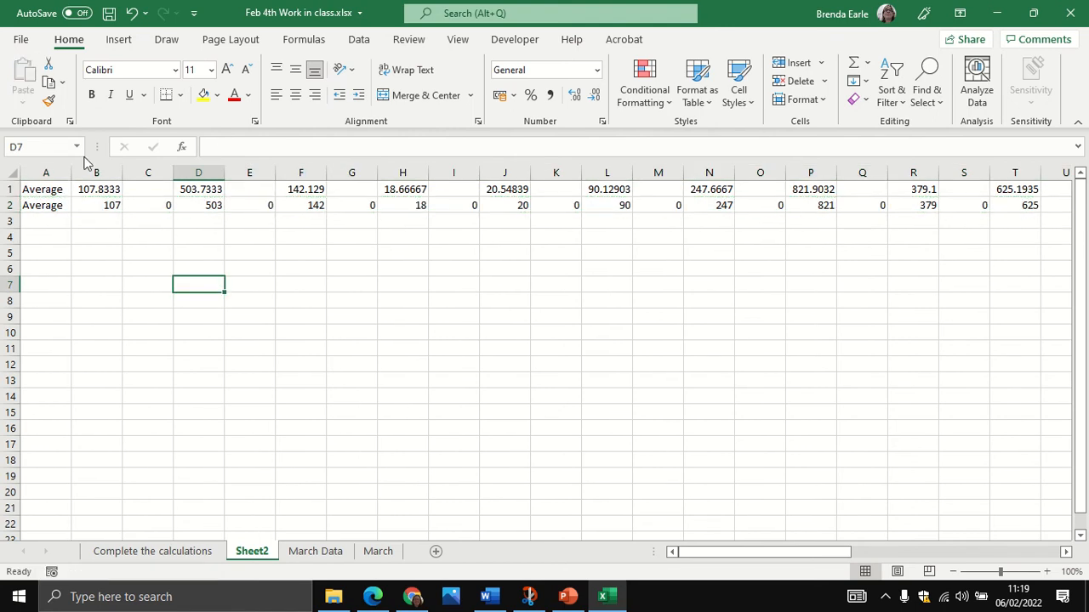
# Step: Clear the contents of row 1 holding the decimal averages
pyautogui.click(8, 189)
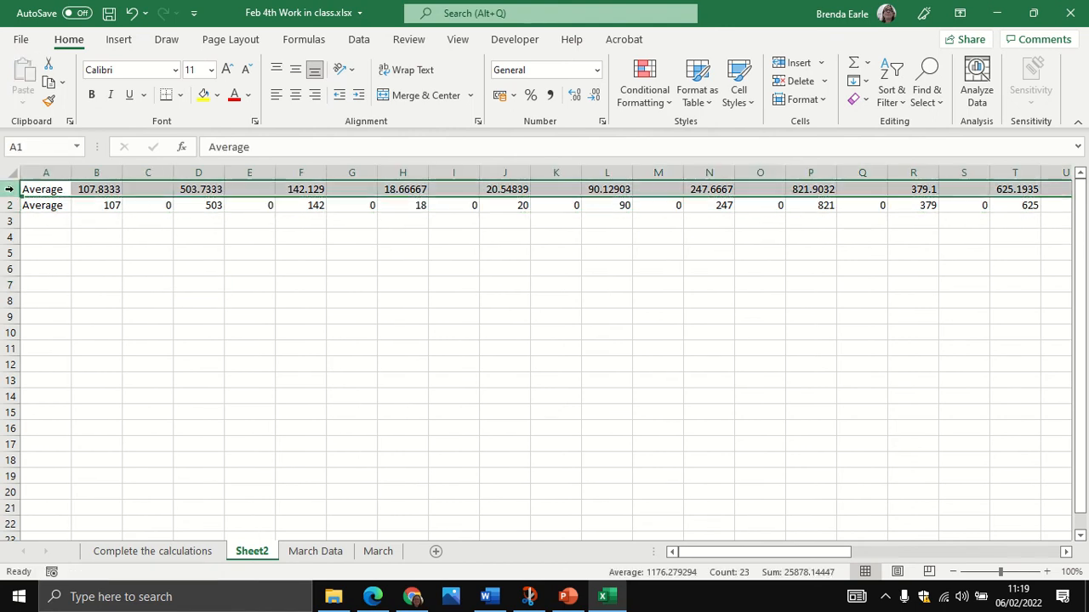
pyautogui.rightClick(9, 189)
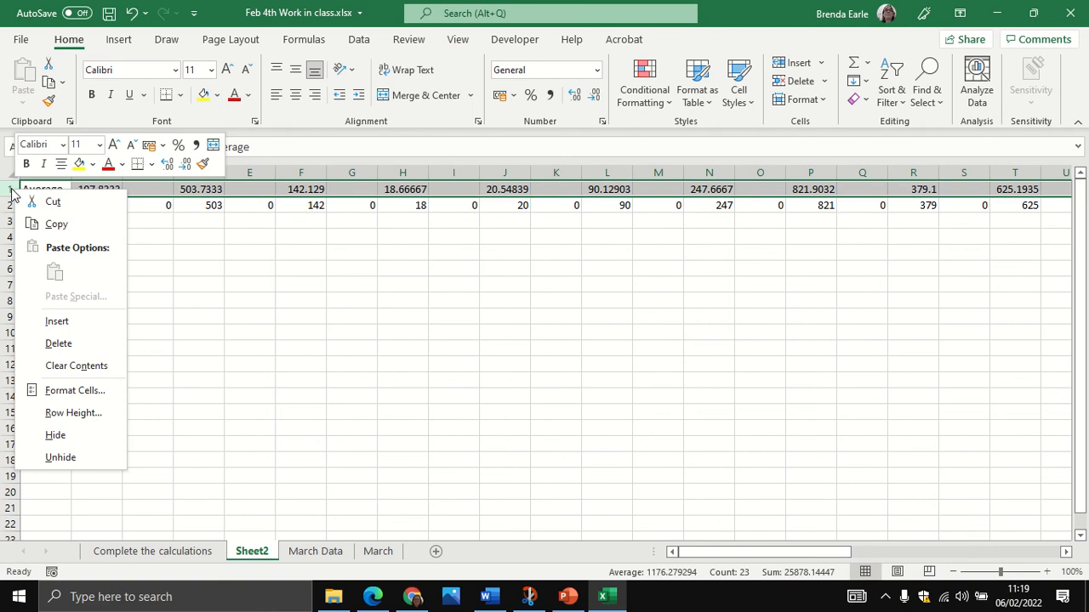
pyautogui.click(284, 313)
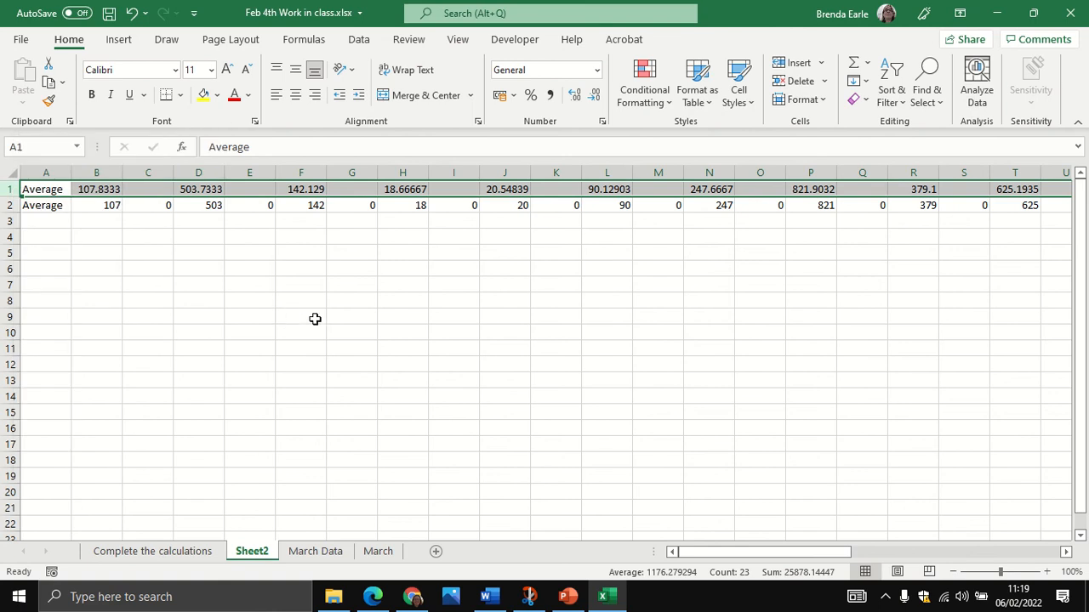
pyautogui.press('Delete')
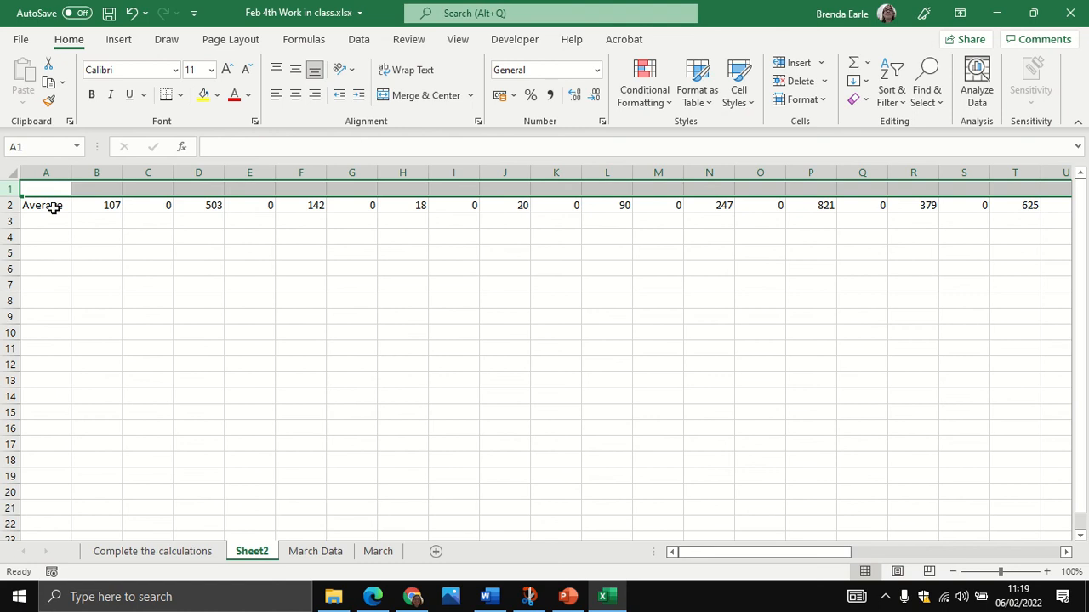
# Step: Delete the two zero-value columns separating the first three averages, 107, 503 and 142
pyautogui.click(148, 173)
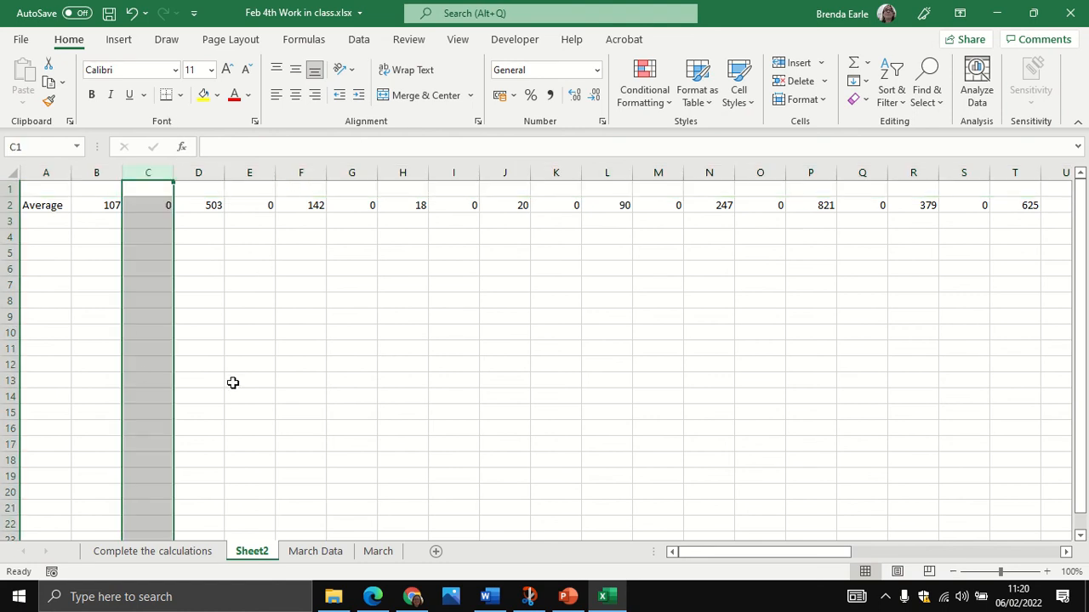
pyautogui.rightClick(154, 172)
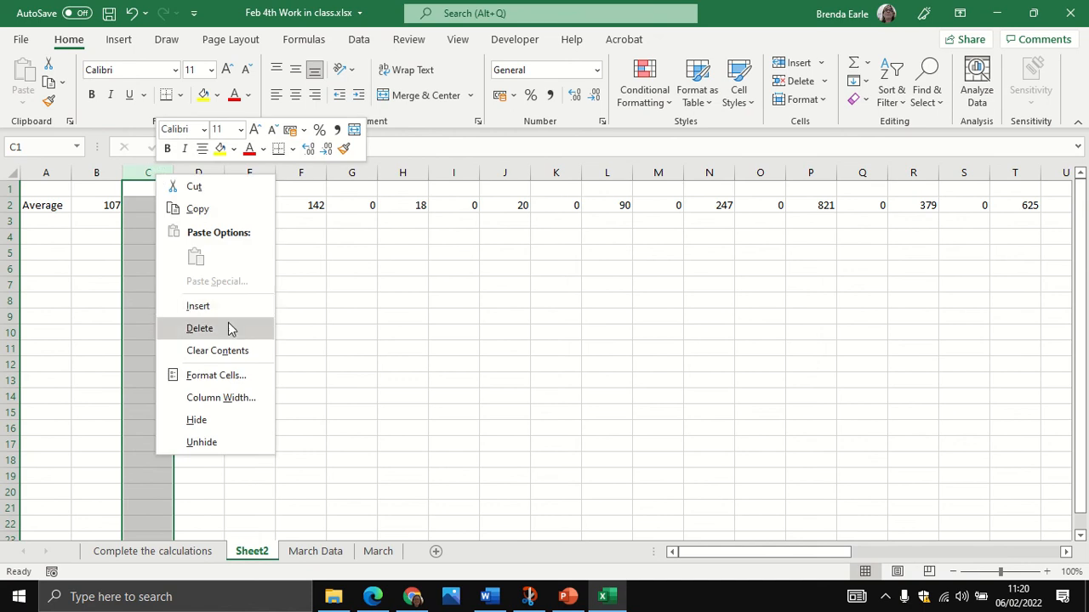
pyautogui.click(234, 327)
pyautogui.click(201, 173)
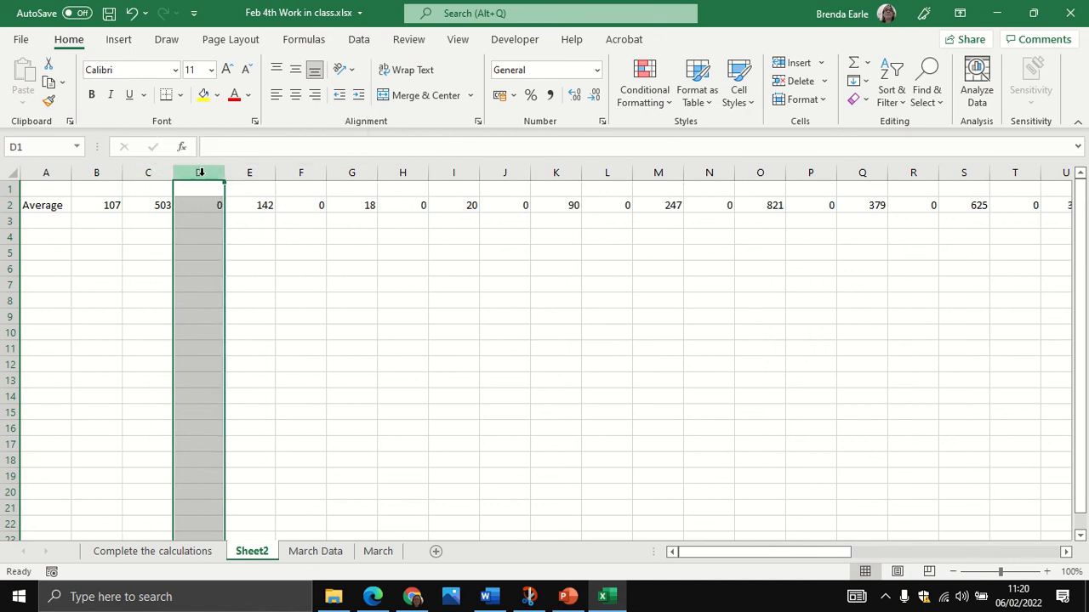
pyautogui.rightClick(203, 176)
pyautogui.click(277, 330)
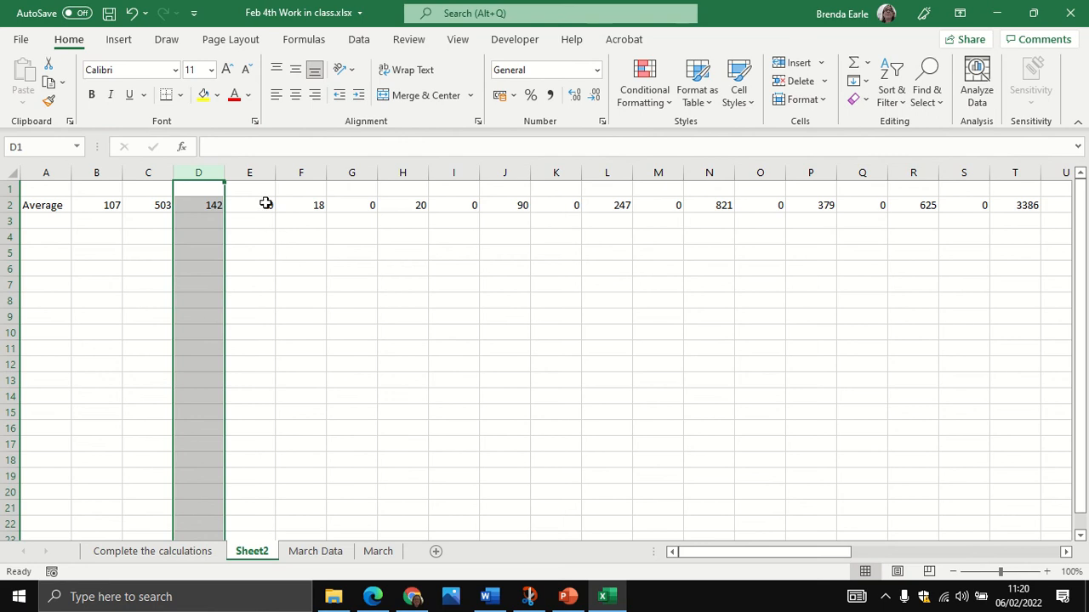
# Step: Delete the zero-value columns E, G, I, K, M and O from the averages row
pyautogui.click(252, 177)
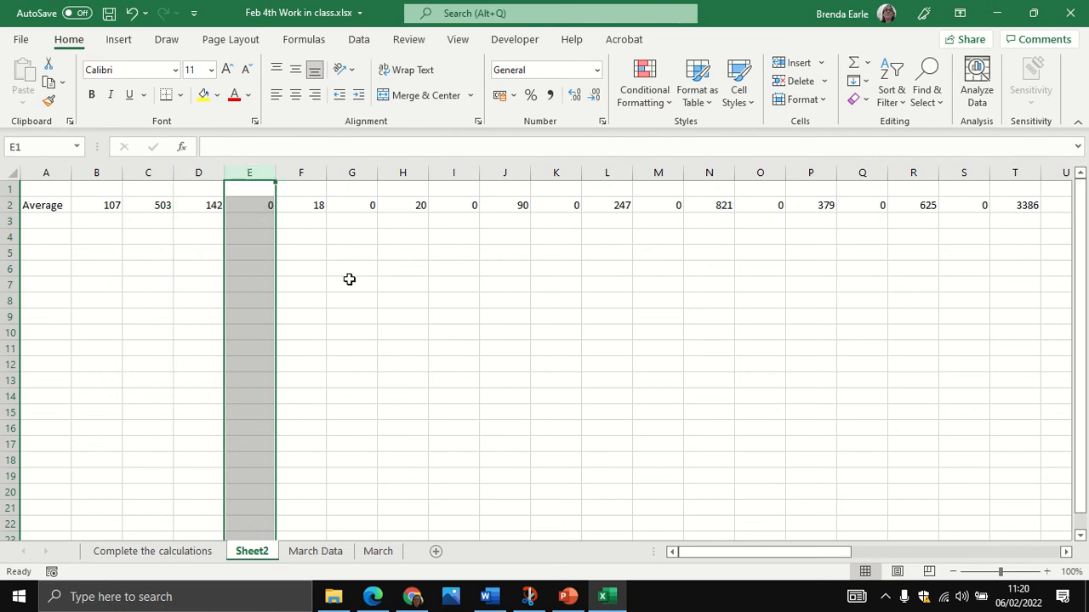
pyautogui.keyDown('ctrl'); pyautogui.click(351, 172); pyautogui.keyUp('ctrl')
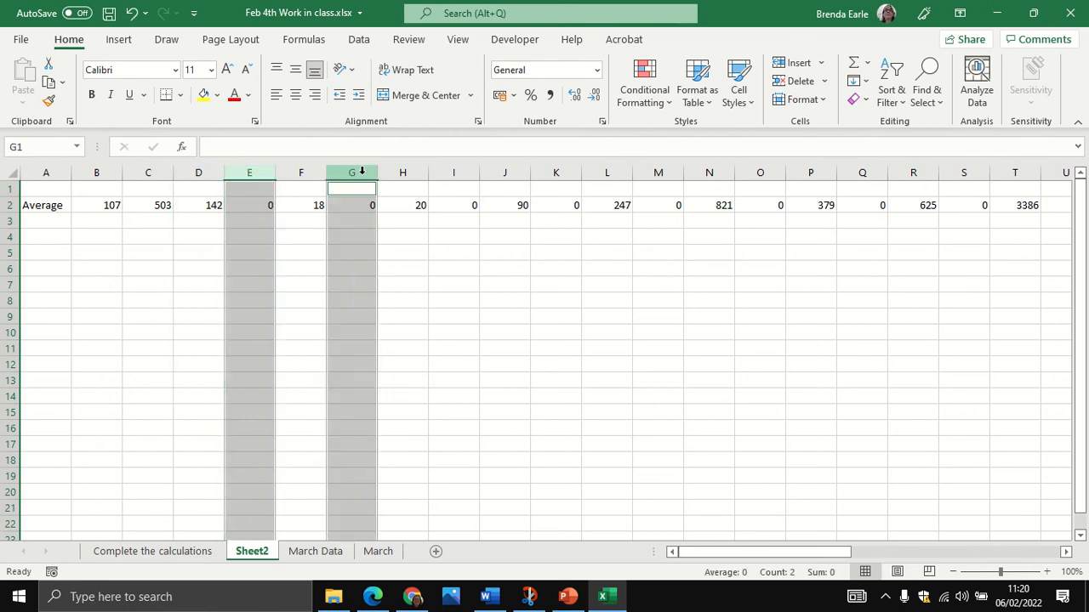
pyautogui.keyDown('ctrl'); pyautogui.click(460, 172); pyautogui.keyUp('ctrl')
pyautogui.keyDown('ctrl'); pyautogui.click(554, 172); pyautogui.keyUp('ctrl')
pyautogui.keyDown('ctrl'); pyautogui.click(654, 173); pyautogui.keyUp('ctrl')
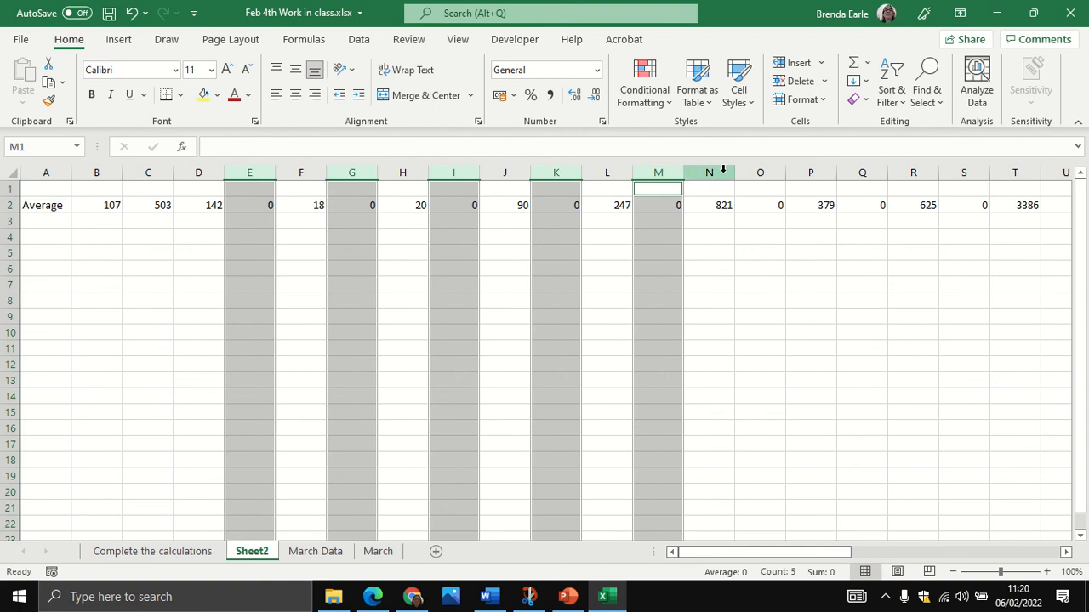
pyautogui.keyDown('ctrl'); pyautogui.click(758, 172); pyautogui.keyUp('ctrl')
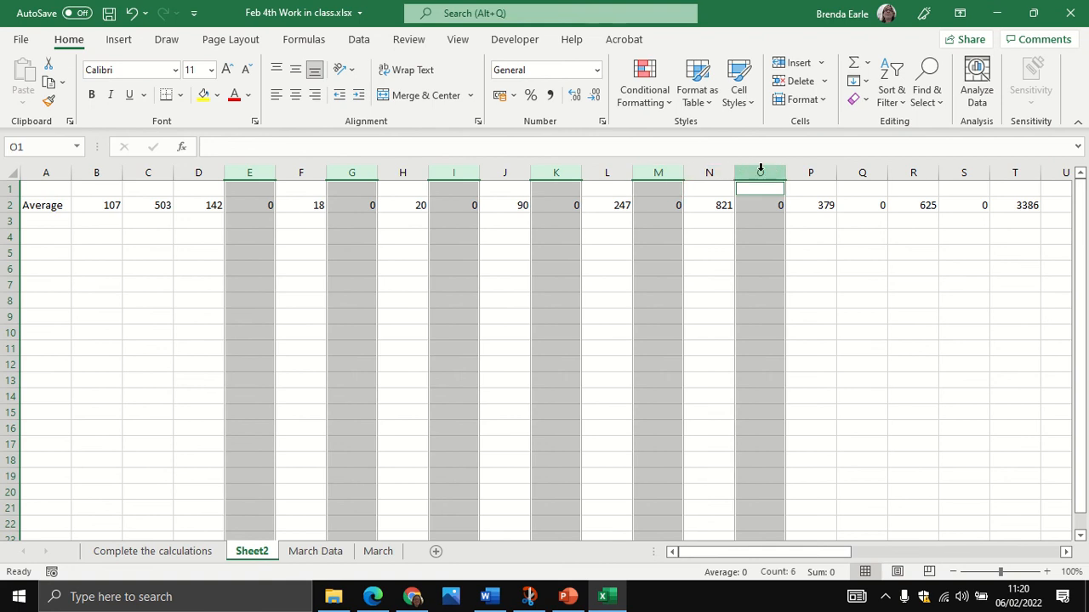
pyautogui.rightClick(761, 168)
pyautogui.click(809, 318)
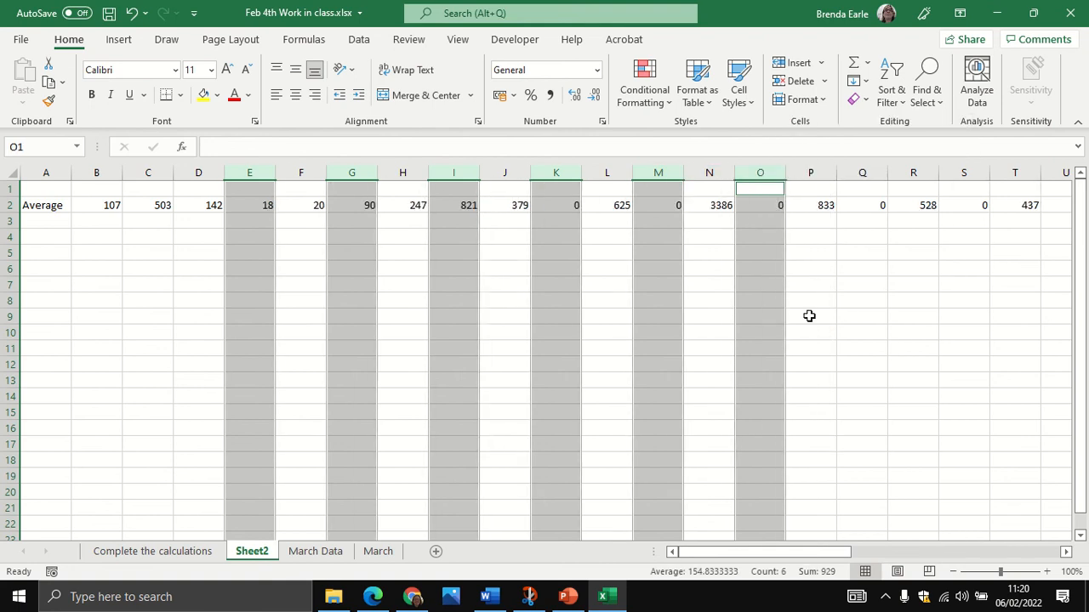
pyautogui.click(590, 345)
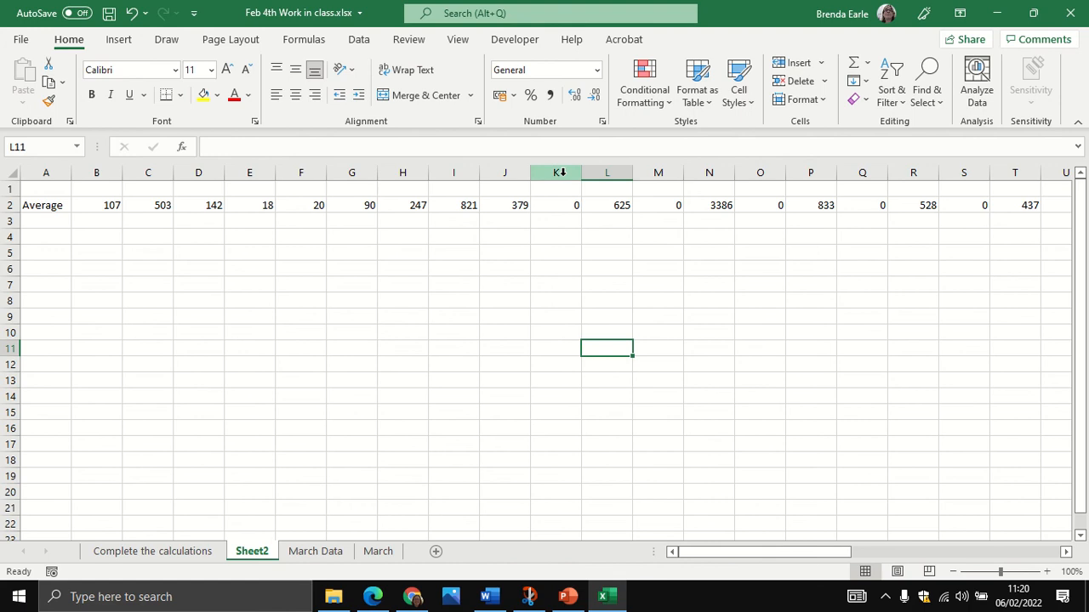
pyautogui.click(563, 363)
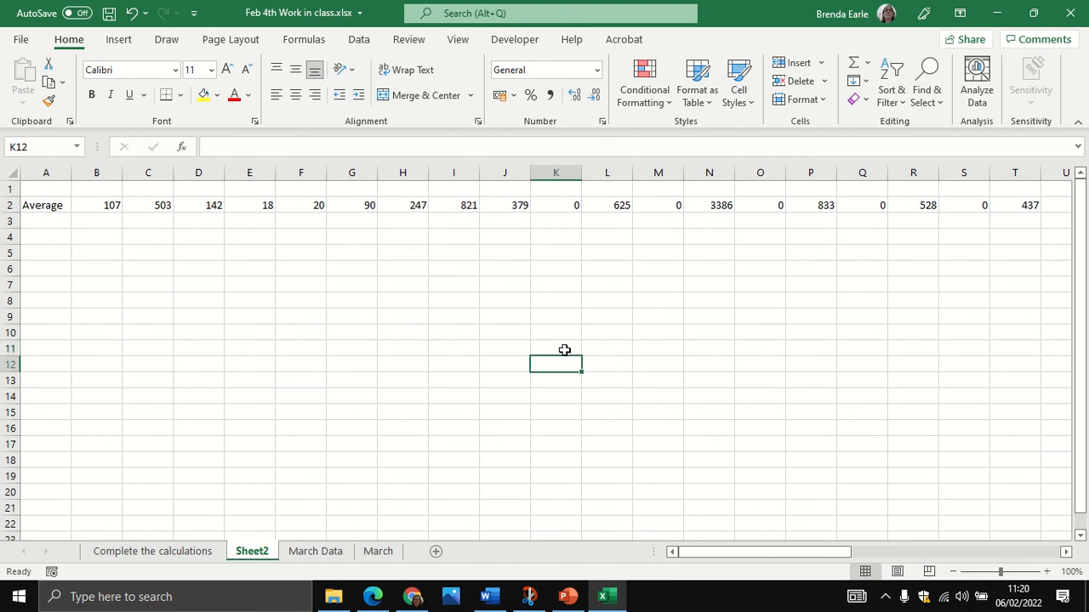
# Step: Delete the next five zero-value columns, K, M, O, Q and S
pyautogui.click(553, 172)
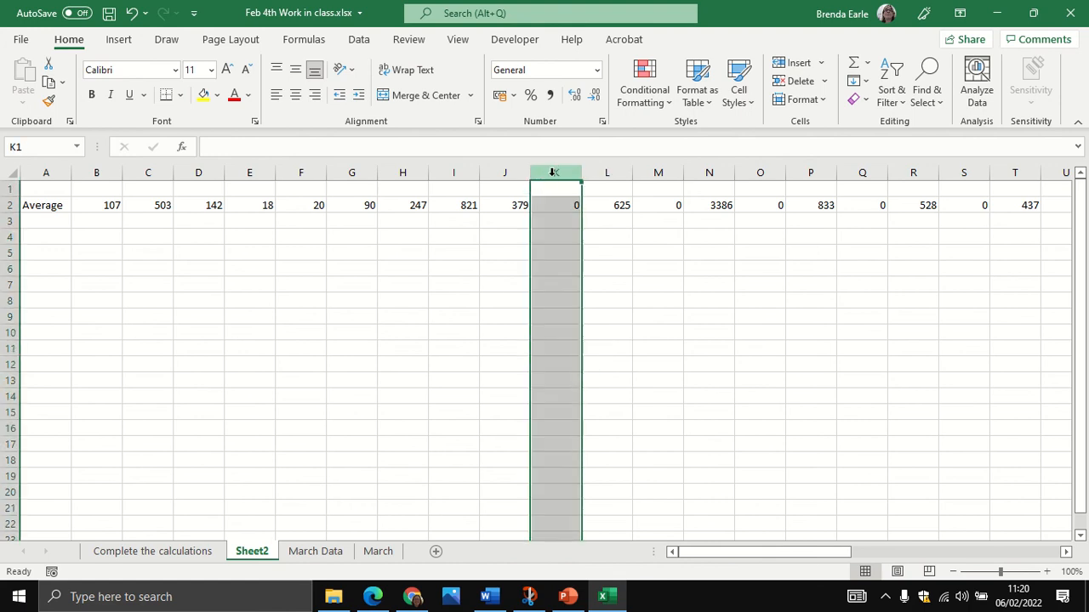
pyautogui.keyDown('ctrl'); pyautogui.click(658, 172); pyautogui.keyUp('ctrl')
pyautogui.keyDown('ctrl'); pyautogui.click(757, 172); pyautogui.keyUp('ctrl')
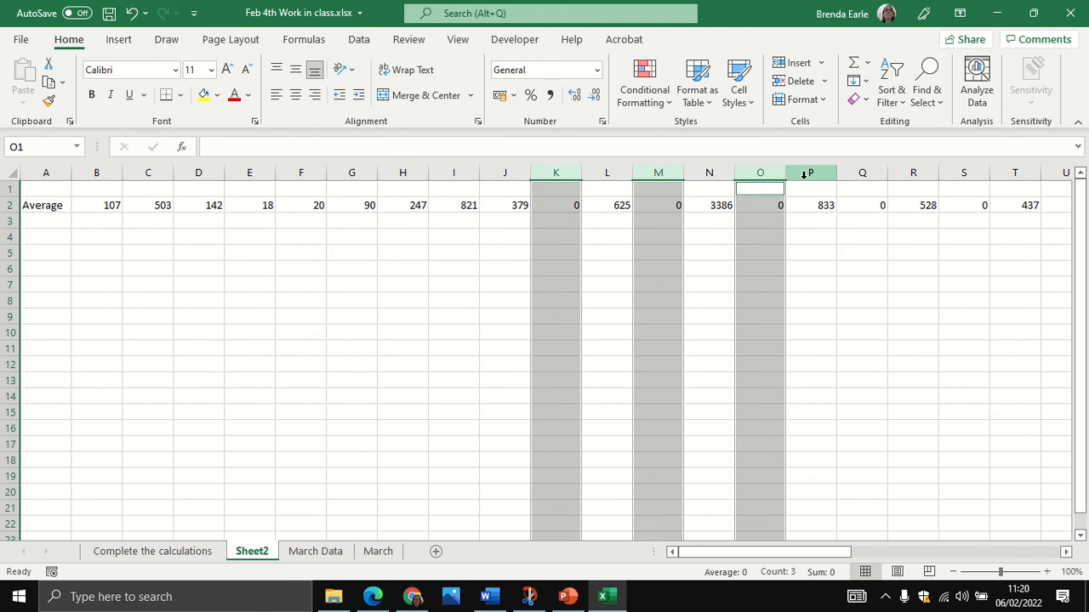
pyautogui.keyDown('ctrl'); pyautogui.click(864, 174); pyautogui.keyUp('ctrl')
pyautogui.keyDown('ctrl'); pyautogui.click(959, 173); pyautogui.keyUp('ctrl')
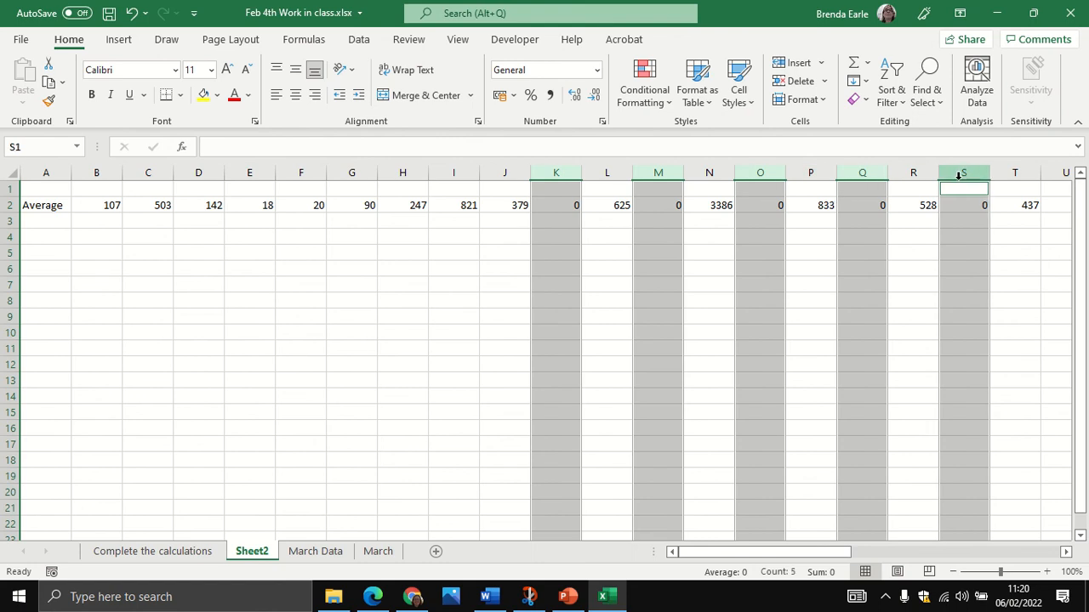
pyautogui.rightClick(958, 174)
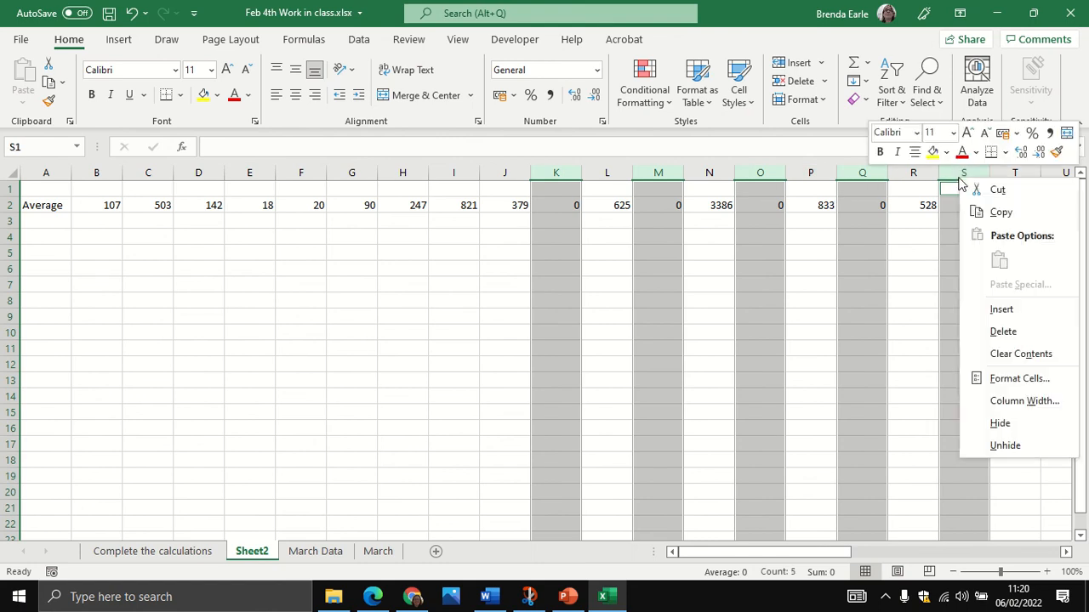
pyautogui.click(986, 331)
pyautogui.click(846, 345)
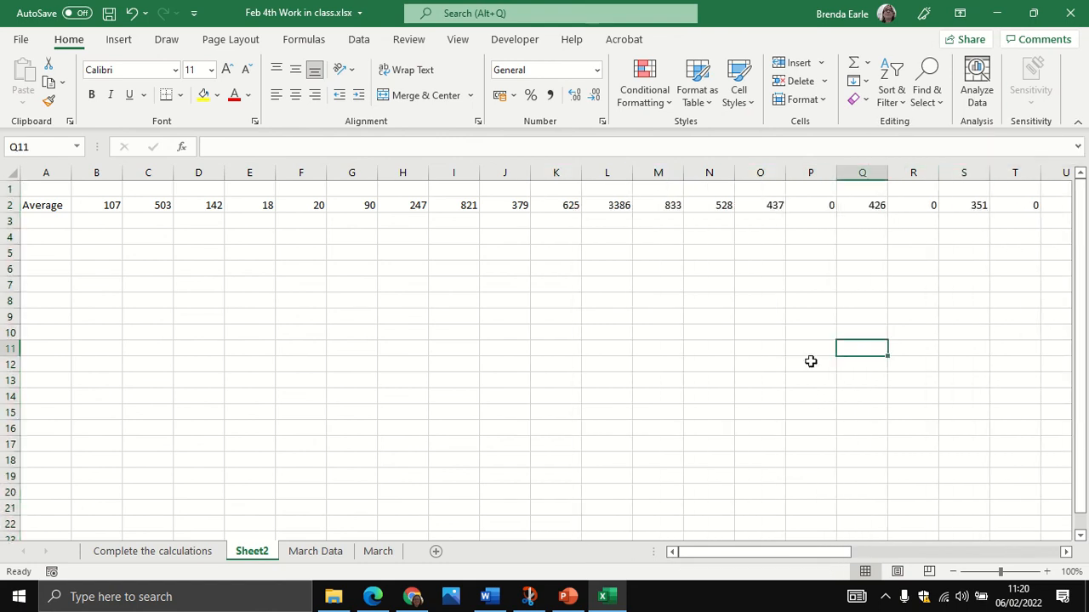
# Step: Delete the zero-value columns P, R and T around the averages 426 and 351
pyautogui.click(817, 172)
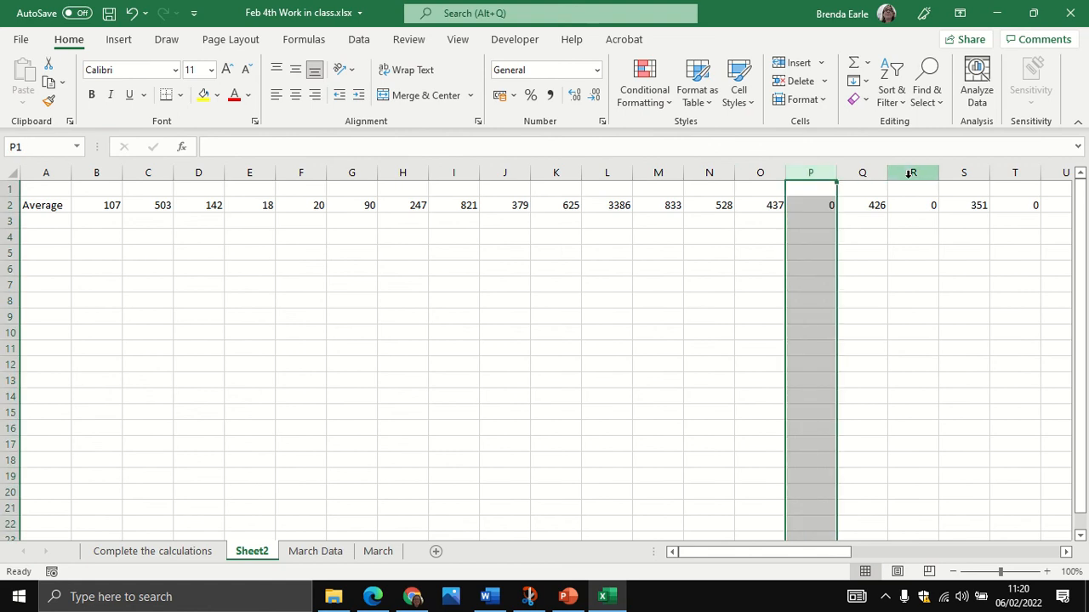
pyautogui.keyDown('ctrl'); pyautogui.click(910, 173); pyautogui.keyUp('ctrl')
pyautogui.keyDown('ctrl'); pyautogui.click(1007, 173); pyautogui.keyUp('ctrl')
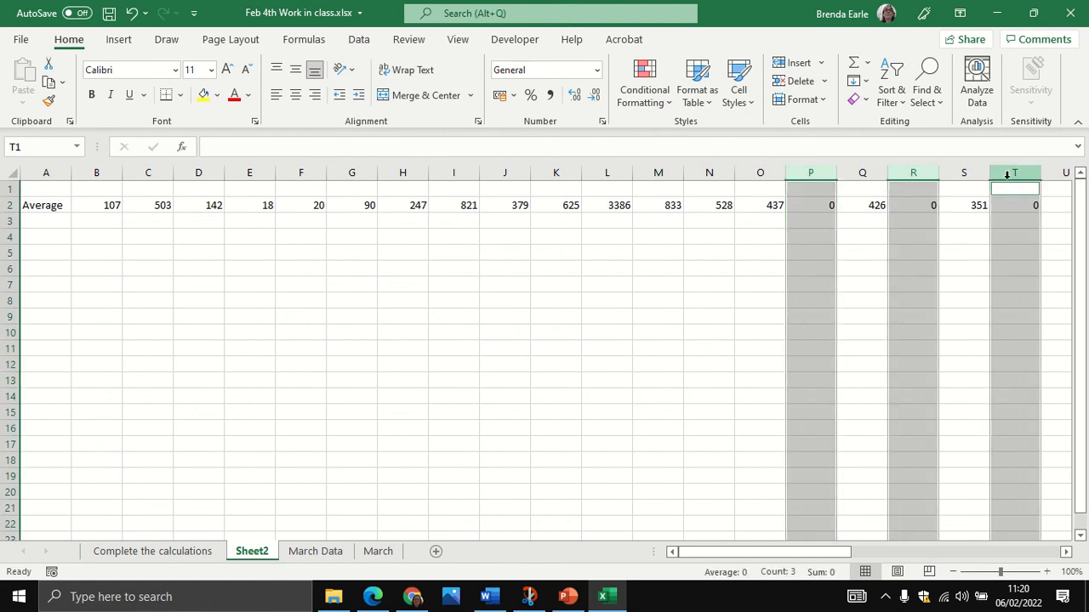
pyautogui.rightClick(1006, 173)
pyautogui.click(932, 327)
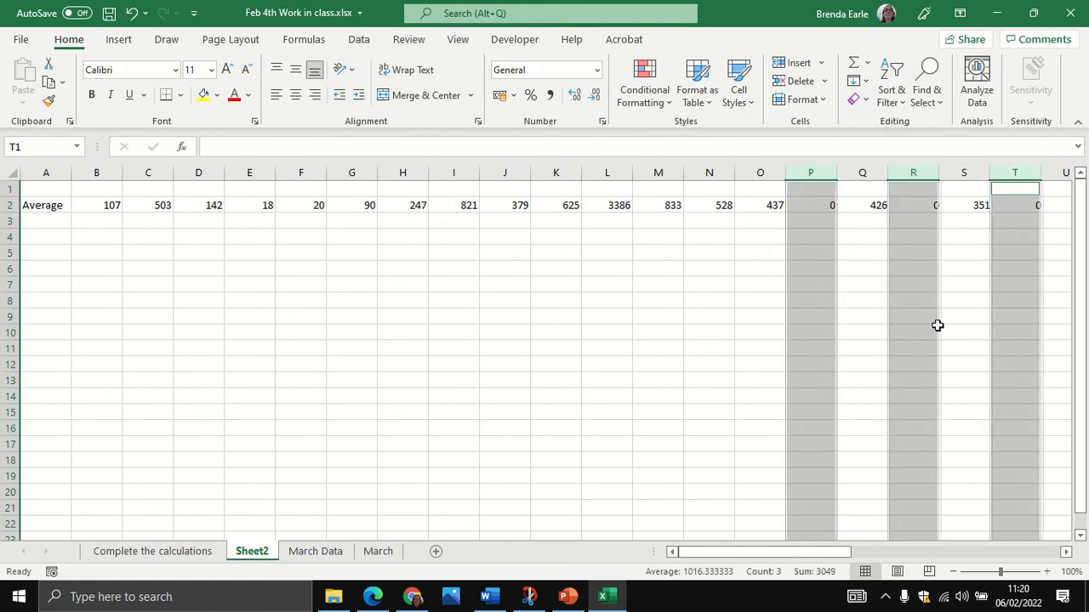
pyautogui.click(953, 321)
# Step: Delete the zero-value column S between the averages 938 and 1685
pyautogui.click(963, 173)
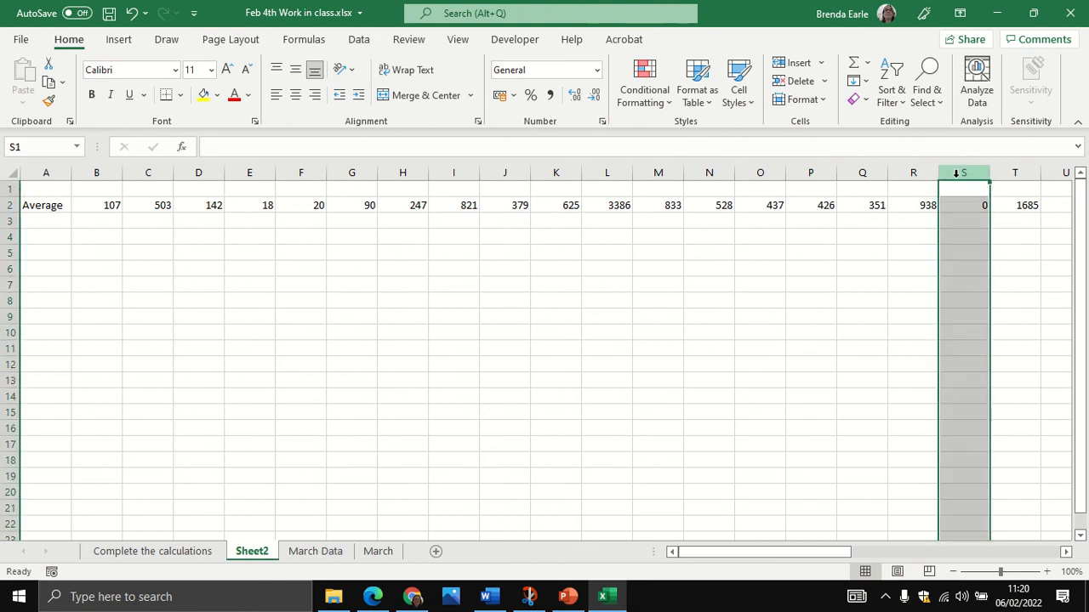
pyautogui.rightClick(959, 178)
pyautogui.click(999, 331)
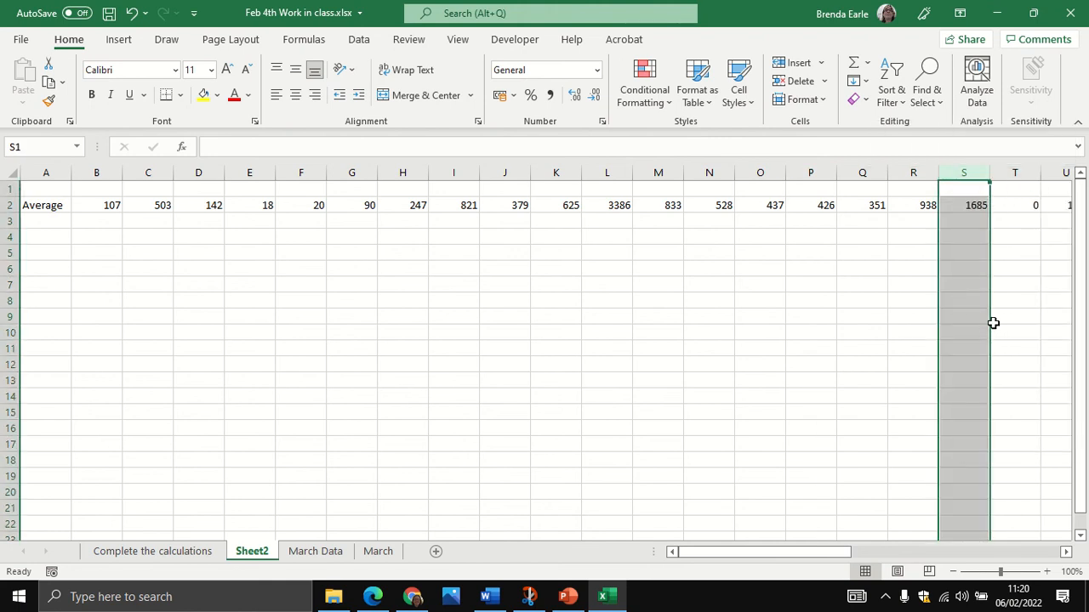
pyautogui.click(216, 316)
# Step: Enter Mar 2020 as the heading in B1 and fill the monthly series across row 1 to T1
pyautogui.click(108, 192)
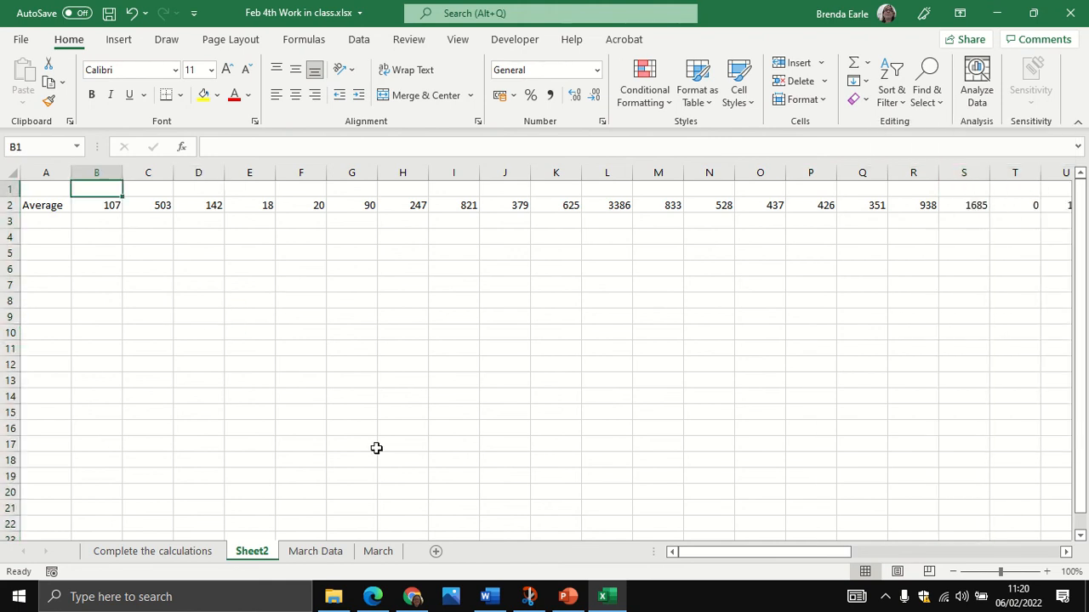
pyautogui.write('Mar')
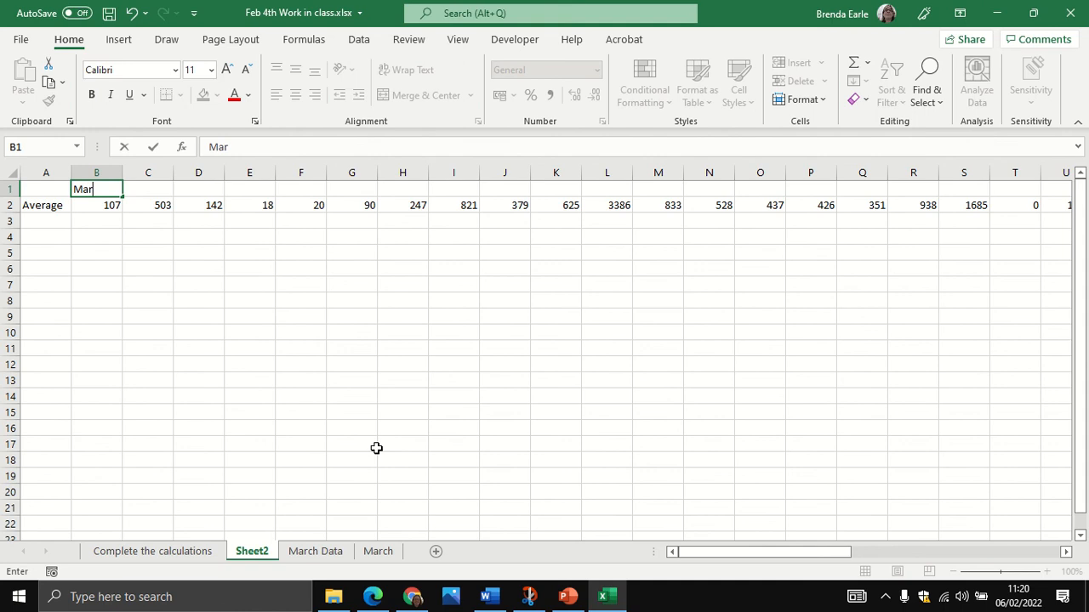
pyautogui.write('2020')
pyautogui.press('Return')
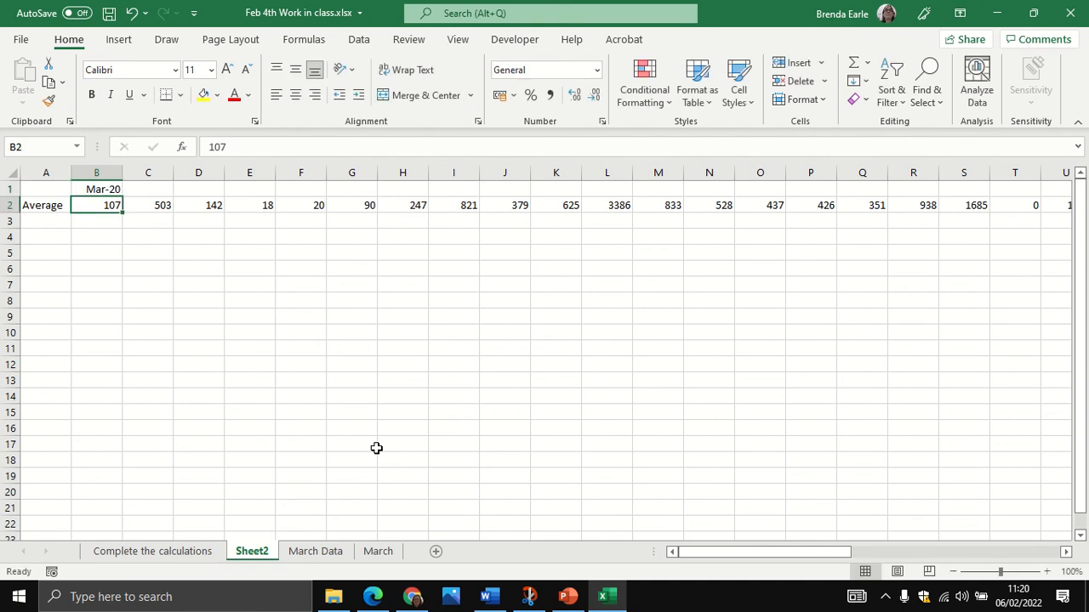
pyautogui.click(108, 188)
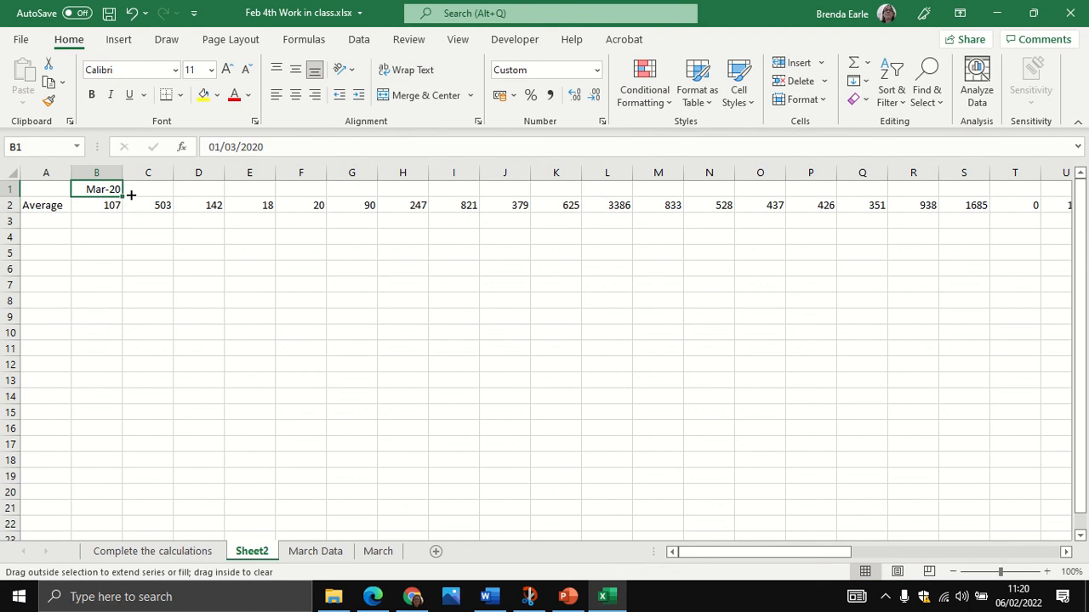
pyautogui.moveTo(131, 194); pyautogui.dragTo(1030, 187)
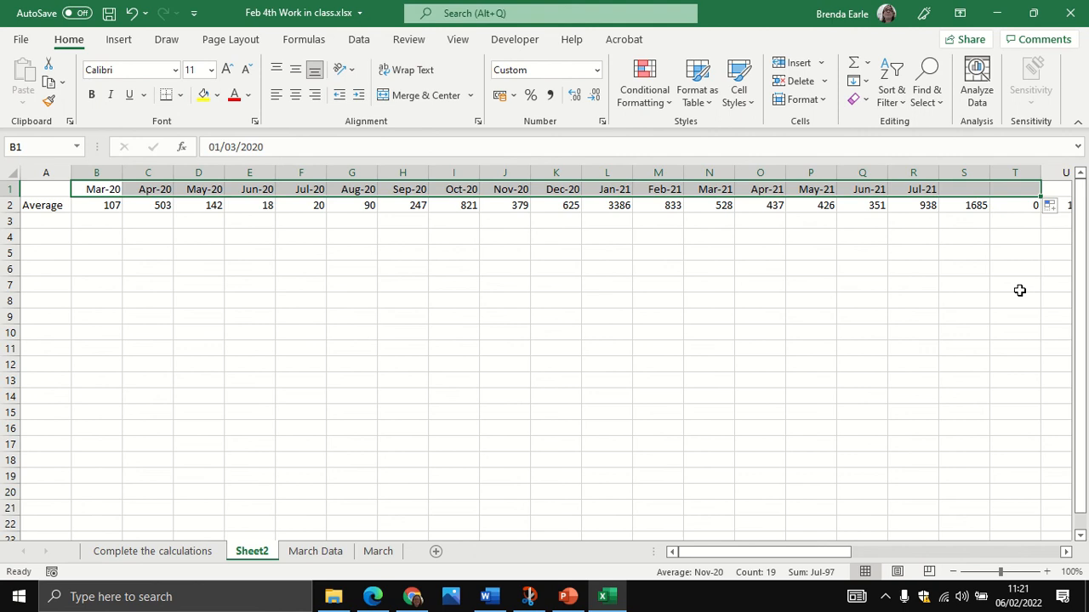
# Step: Delete the remaining zero-value columns T, V, X and Z, including the Sep-21 heading above the first one
pyautogui.moveTo(787, 560); pyautogui.dragTo(936, 510)
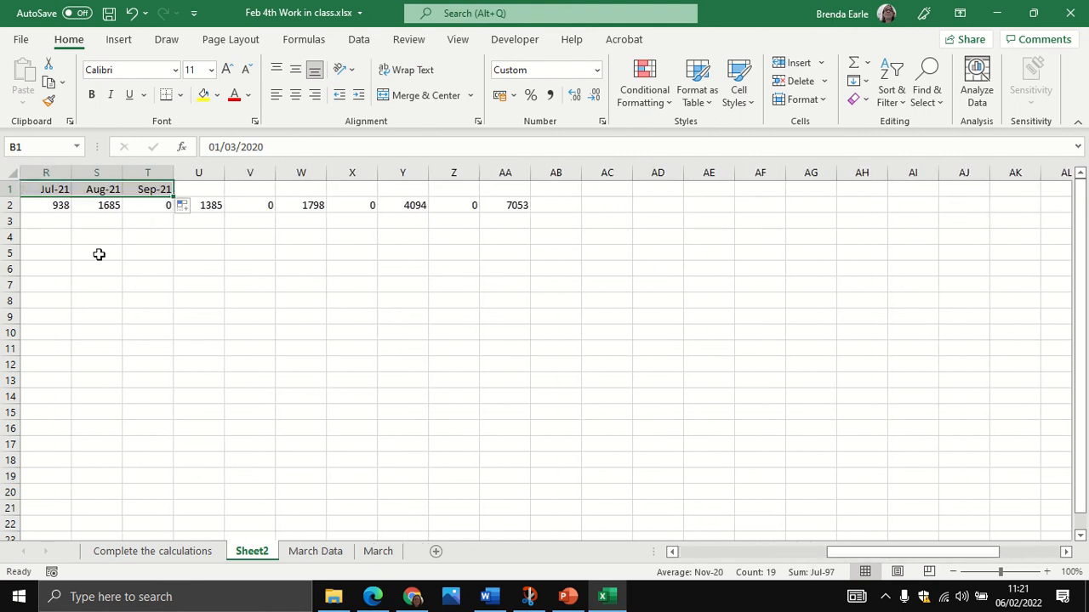
pyautogui.click(143, 172)
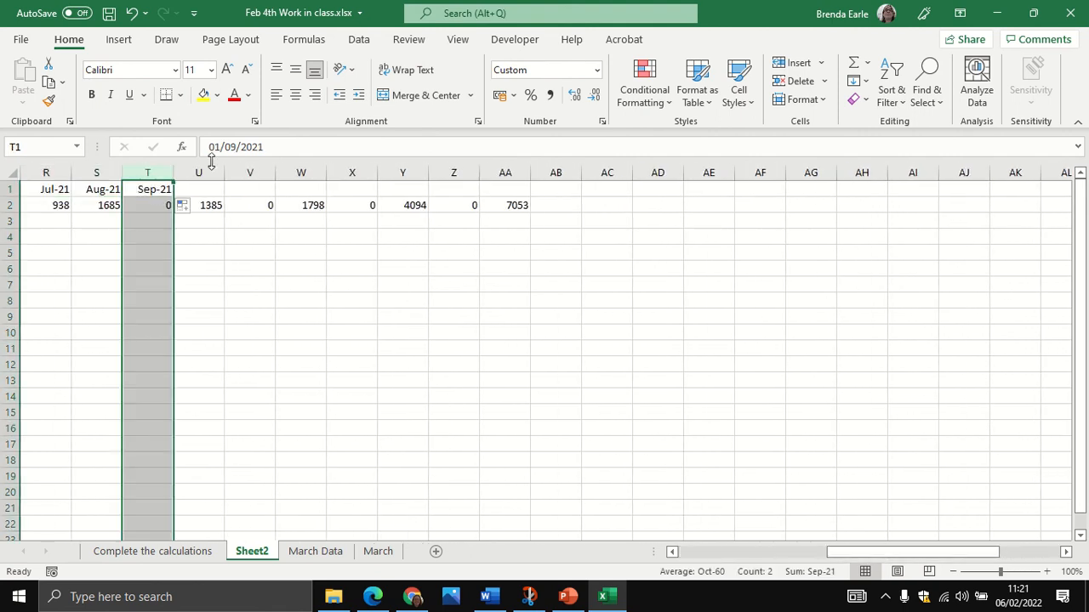
pyautogui.keyDown('ctrl'); pyautogui.click(250, 172); pyautogui.keyUp('ctrl')
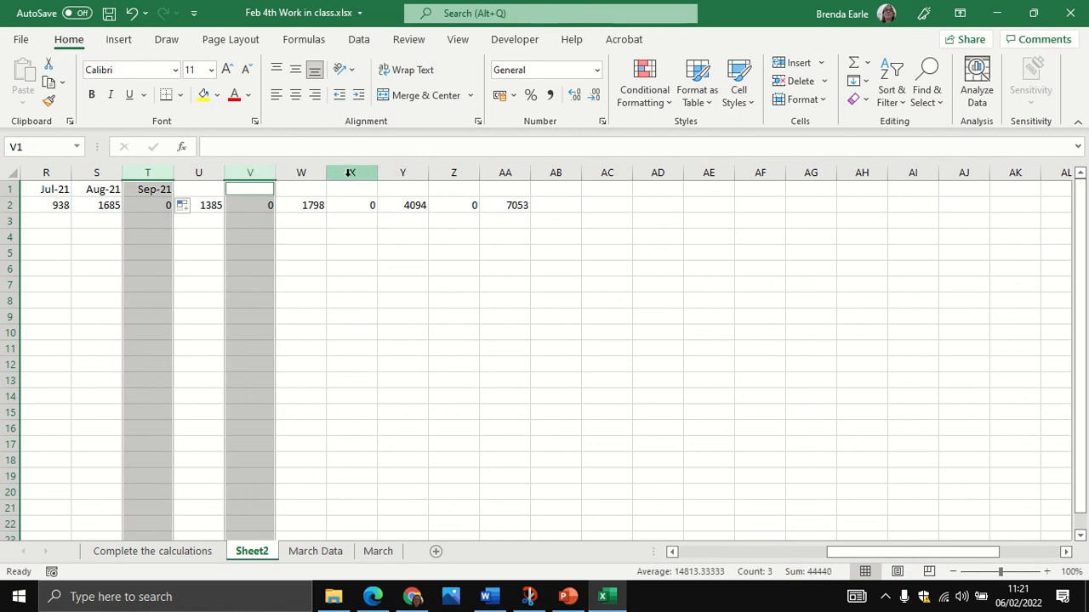
pyautogui.keyDown('ctrl'); pyautogui.click(349, 173); pyautogui.keyUp('ctrl')
pyautogui.keyDown('ctrl'); pyautogui.click(458, 172); pyautogui.keyUp('ctrl')
pyautogui.rightClick(460, 172)
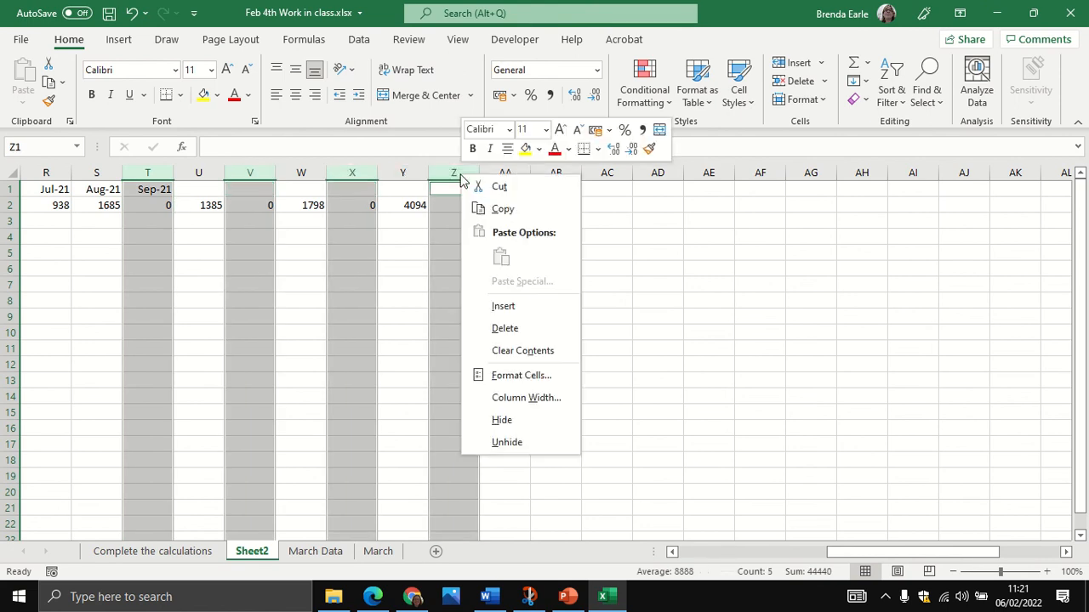
pyautogui.click(517, 324)
pyautogui.click(483, 326)
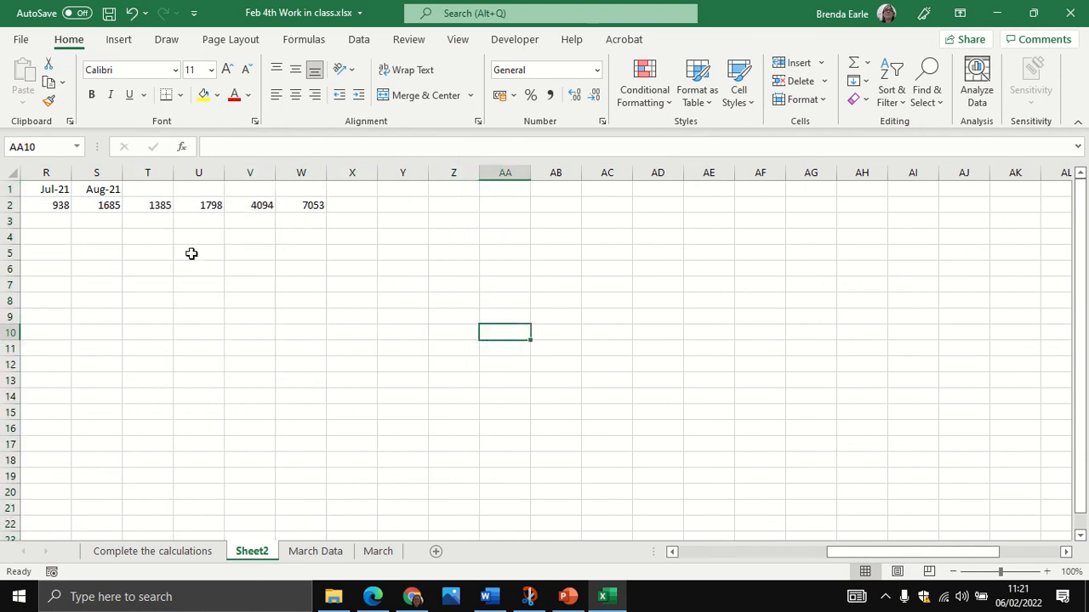
# Step: Extend the month headings from Aug-21 in S1 to Dec-21 in W1, and label A1 as Month
pyautogui.click(98, 189)
pyautogui.moveTo(124, 197); pyautogui.dragTo(296, 191)
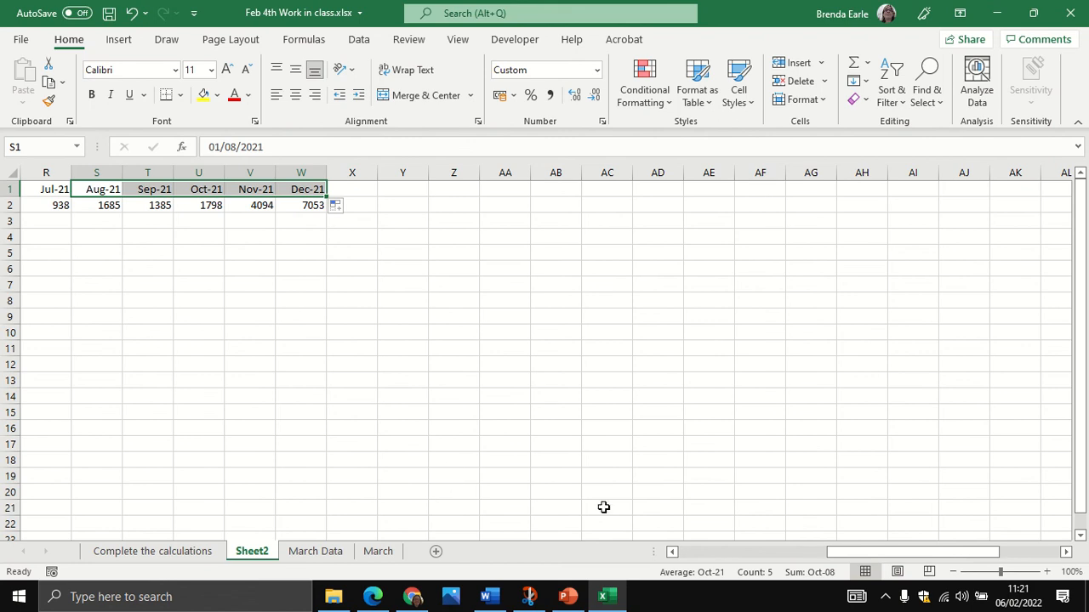
pyautogui.moveTo(889, 553); pyautogui.dragTo(351, 559)
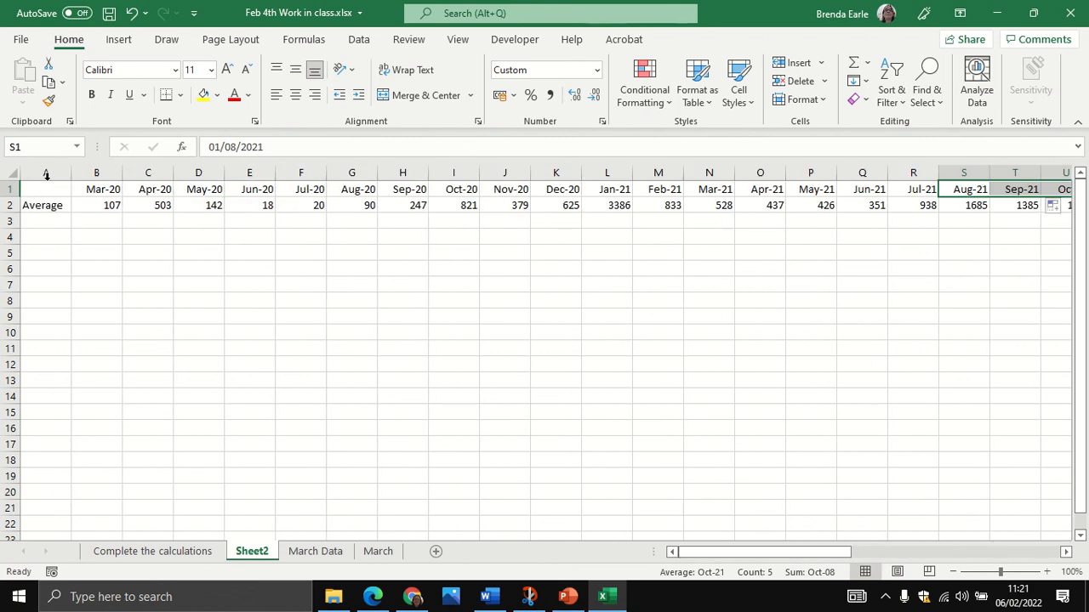
pyautogui.click(49, 189)
pyautogui.write('Month')
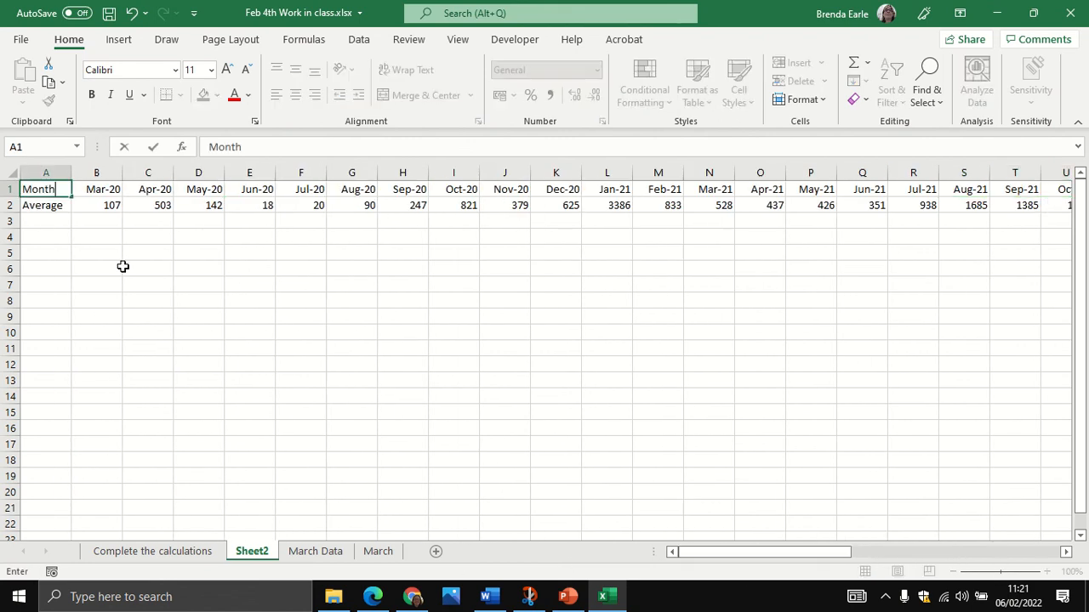
pyautogui.press('Return')
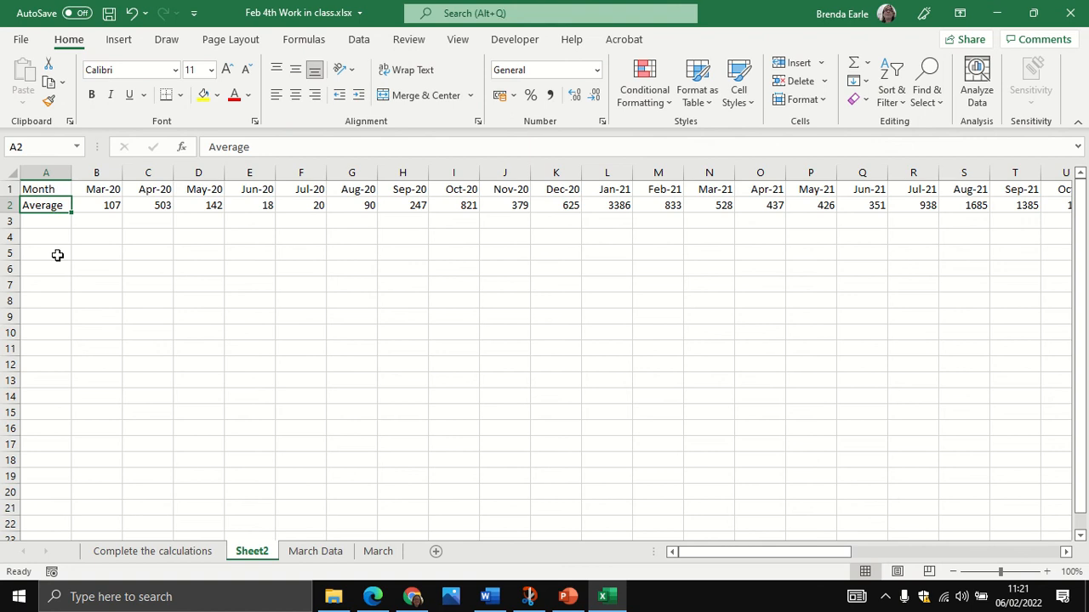
# Step: Insert the recommended Line chart from the month headings and averages in A1:W2
pyautogui.moveTo(54, 189); pyautogui.dragTo(977, 205)
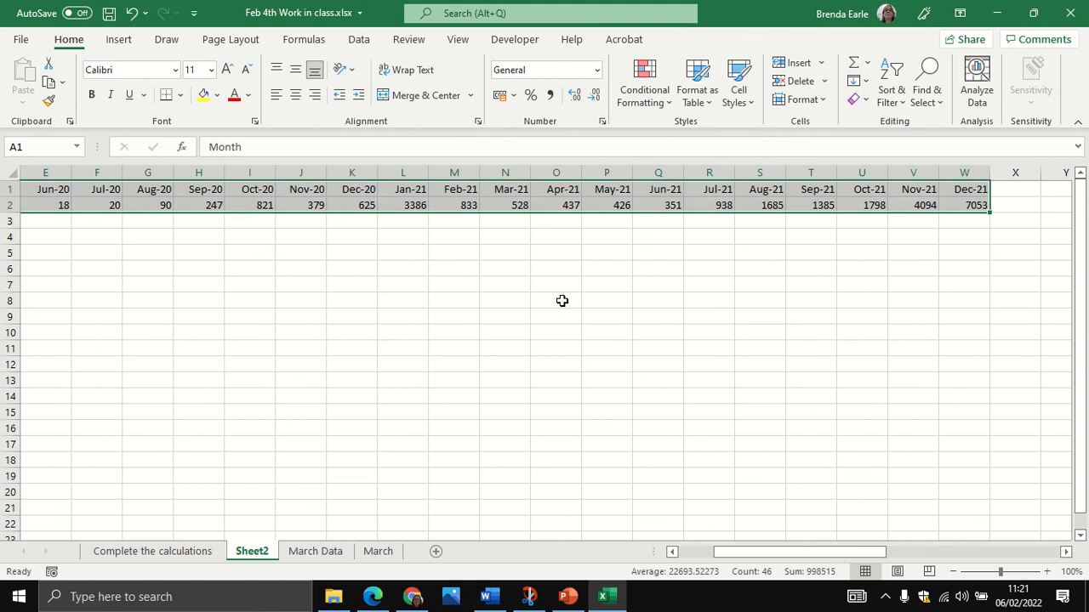
pyautogui.click(119, 40)
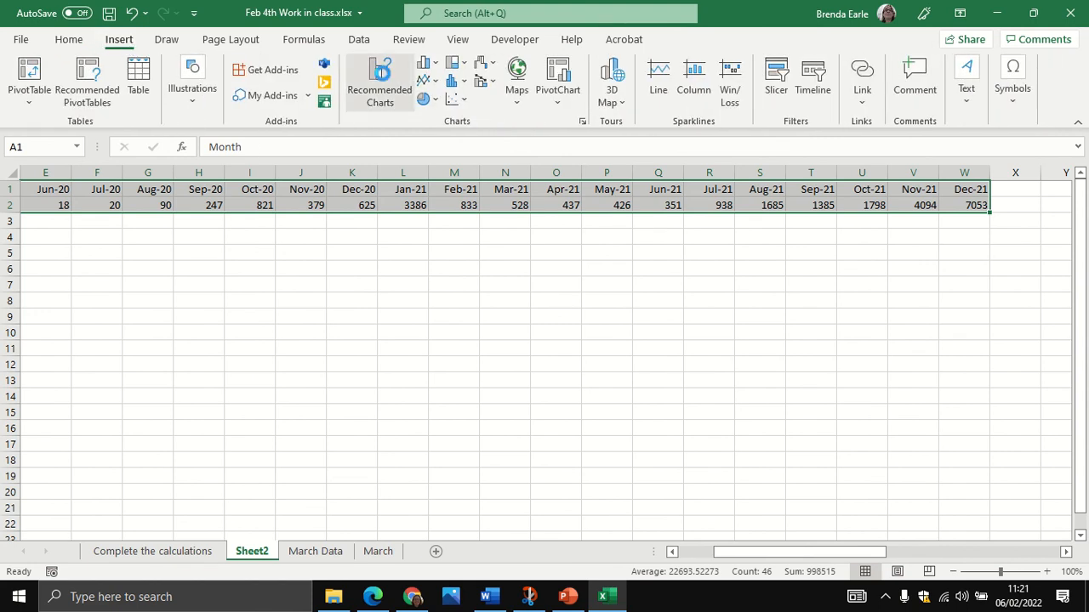
pyautogui.click(382, 79)
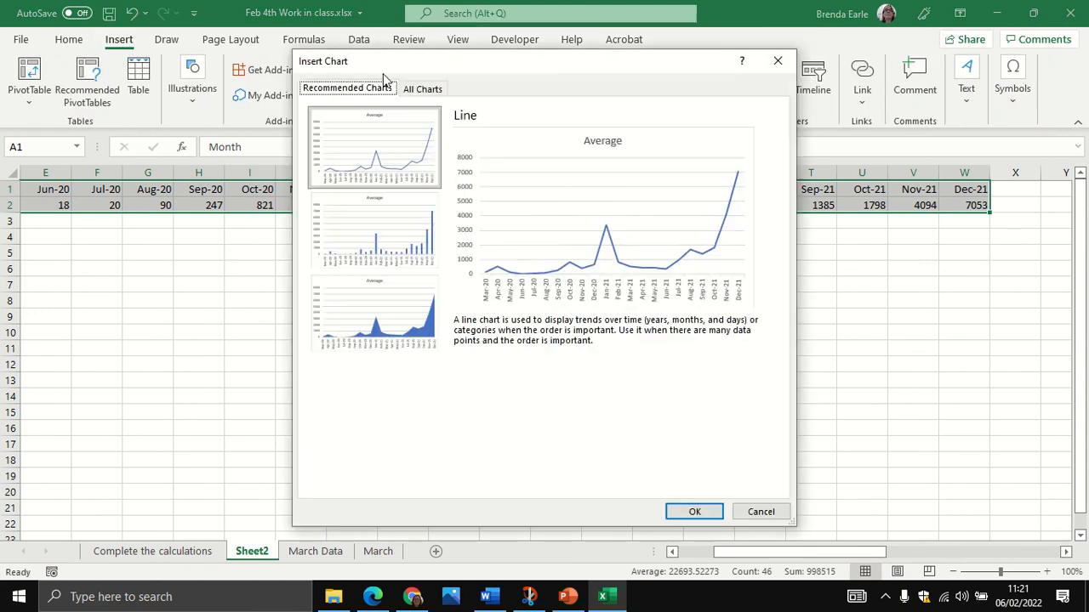
pyautogui.click(689, 512)
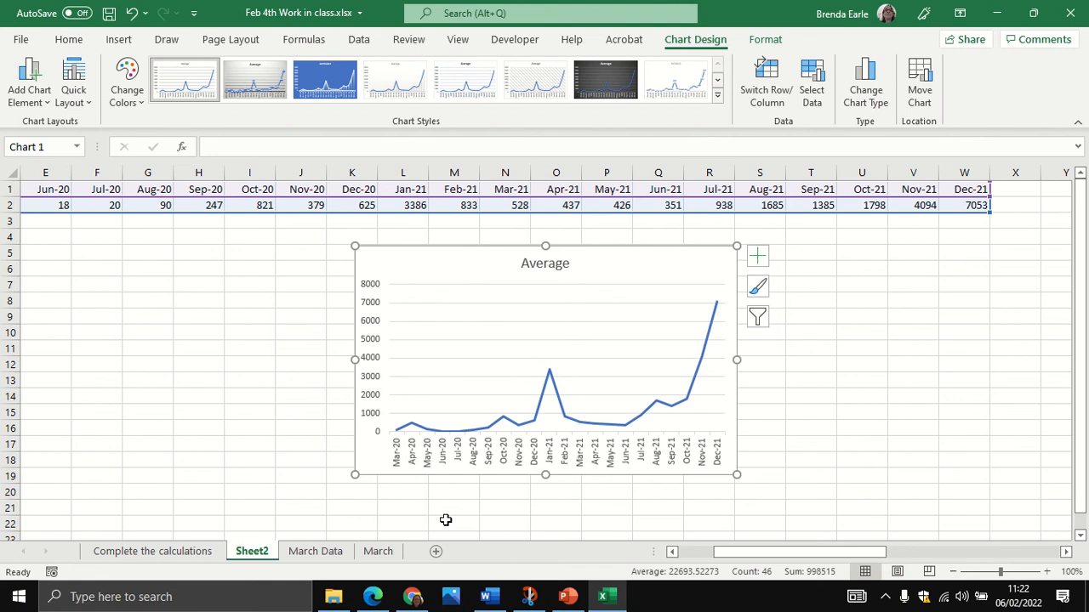
# Step: Rename Sheet2 as Monthly Averages
pyautogui.doubleClick(253, 552)
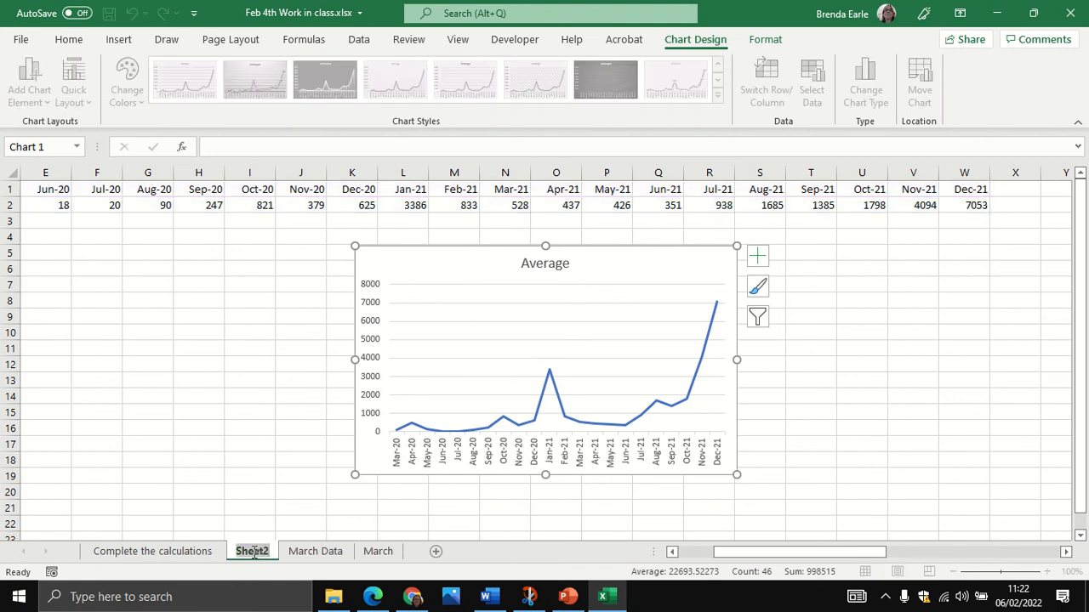
pyautogui.write('Mont')
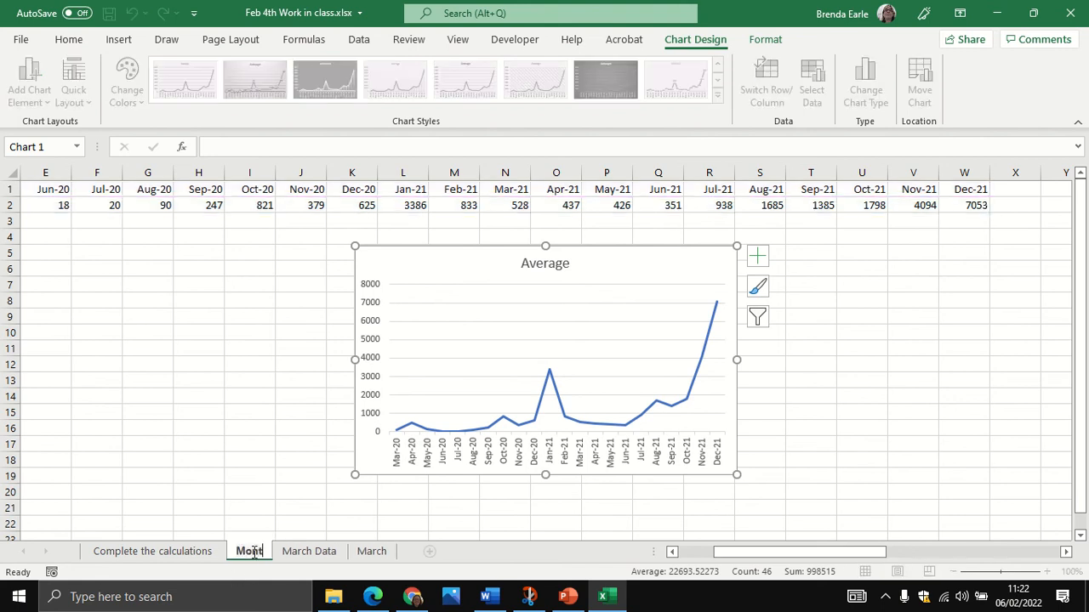
pyautogui.write('hly Averages')
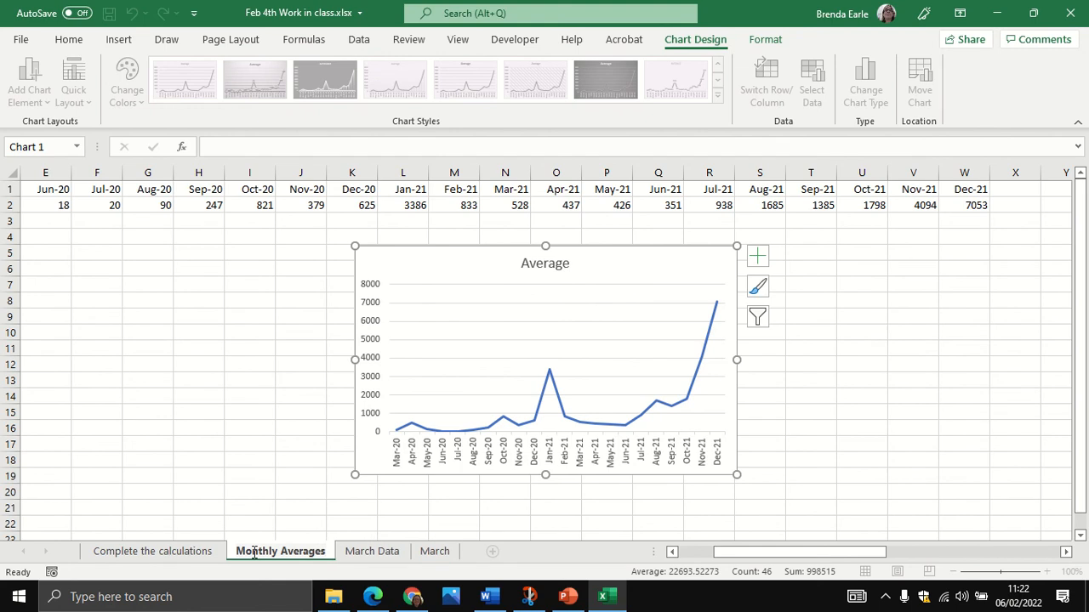
pyautogui.press('Return')
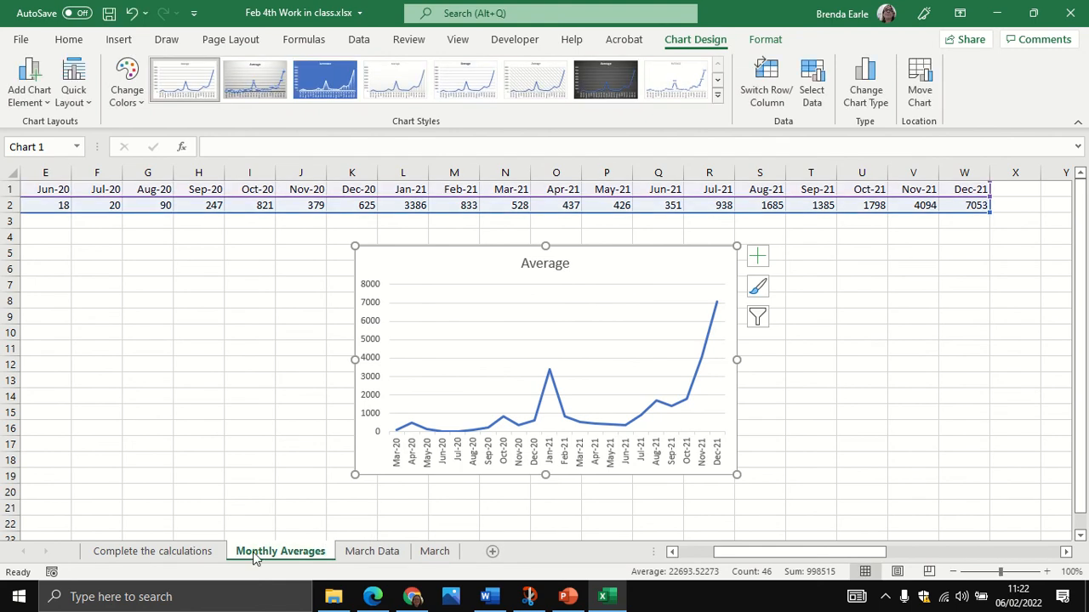
# Step: Move the Average line chart to its own new sheet named Average Cases per Month
pyautogui.click(525, 339)
pyautogui.click(233, 350)
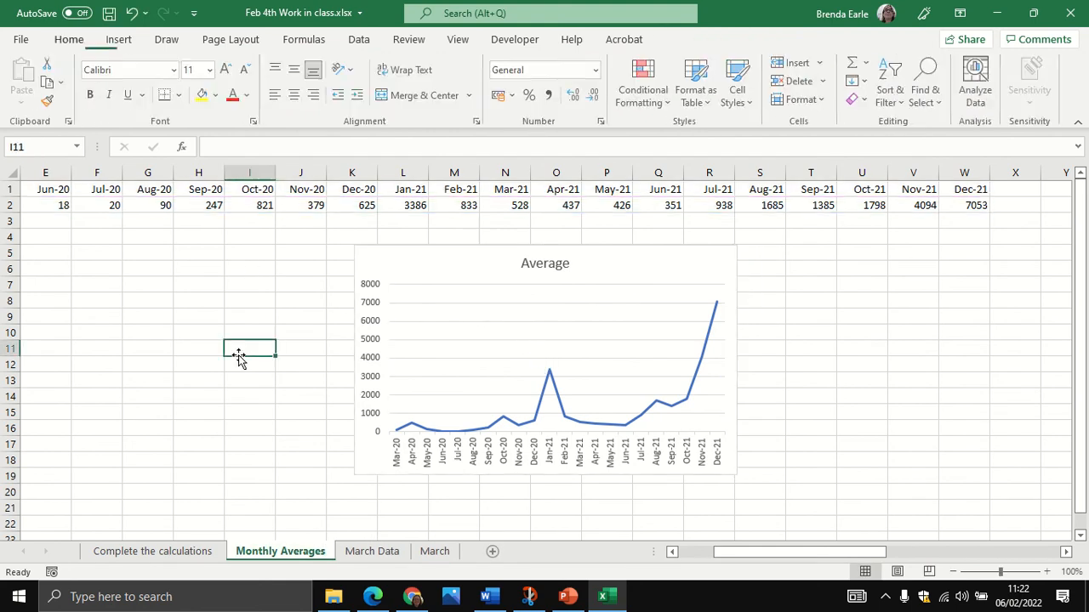
pyautogui.click(479, 314)
pyautogui.click(489, 260)
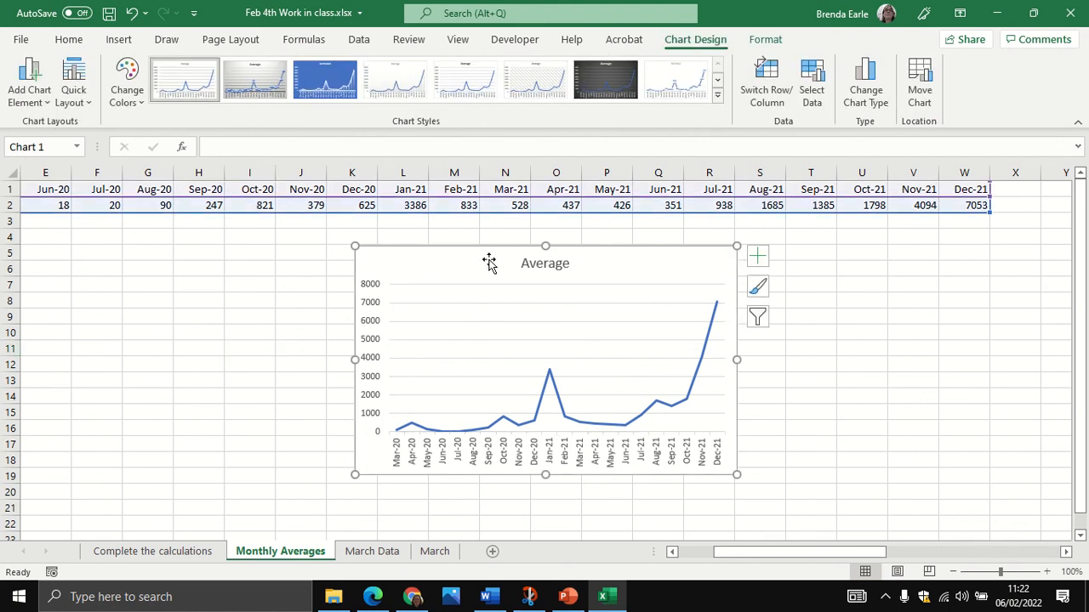
pyautogui.click(919, 85)
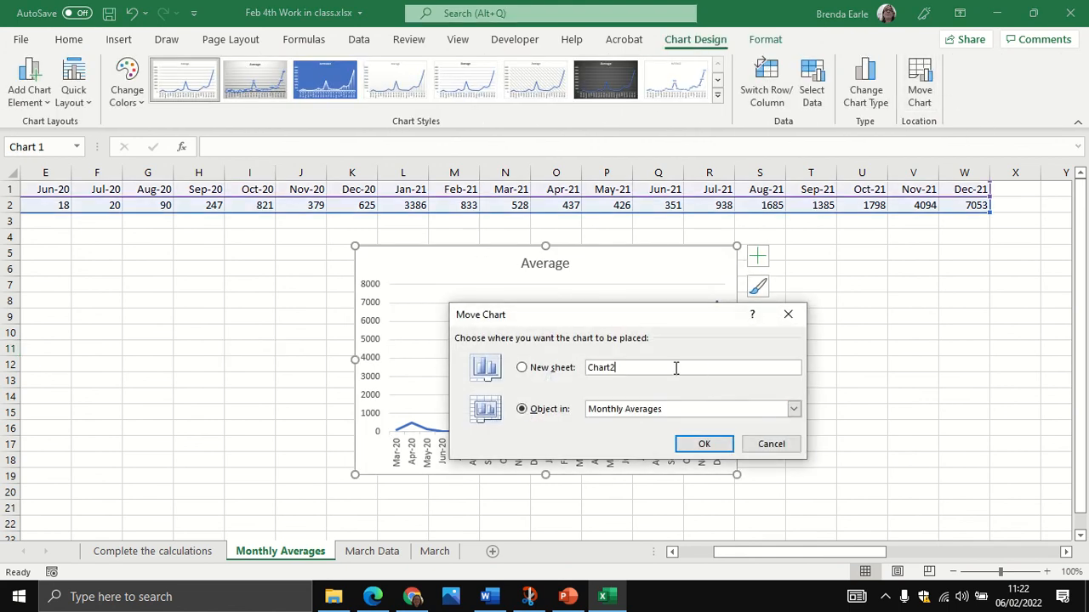
pyautogui.moveTo(667, 367); pyautogui.dragTo(571, 374)
pyautogui.write('Month')
pyautogui.press('Return')
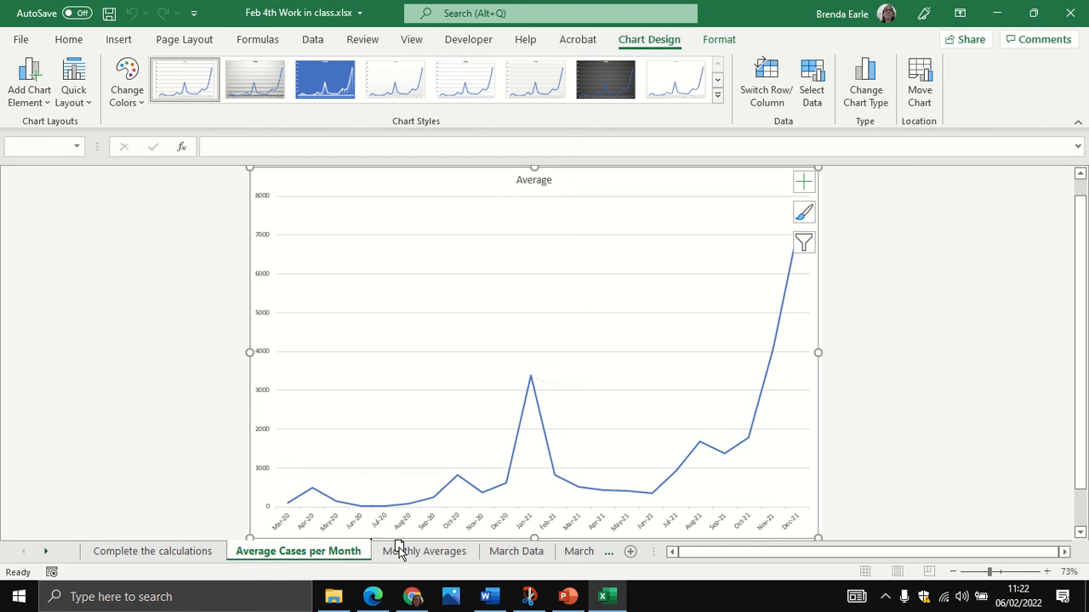
# Step: Reorder the Average Cases per Month sheet to sit between Monthly Averages and March Data, and look through these three sheets
pyautogui.moveTo(397, 549); pyautogui.dragTo(486, 553)
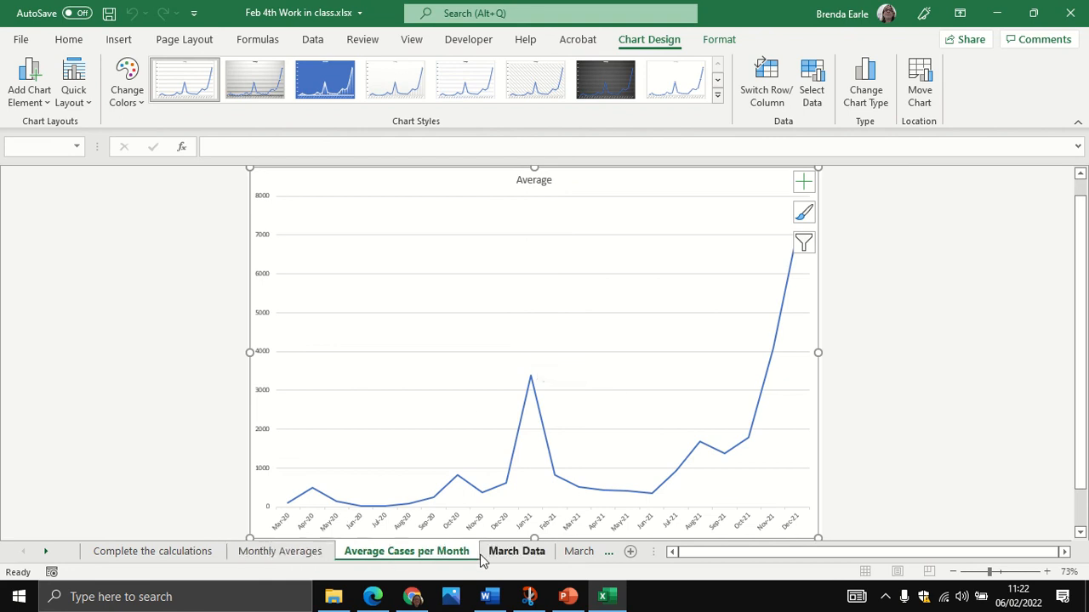
pyautogui.click(276, 553)
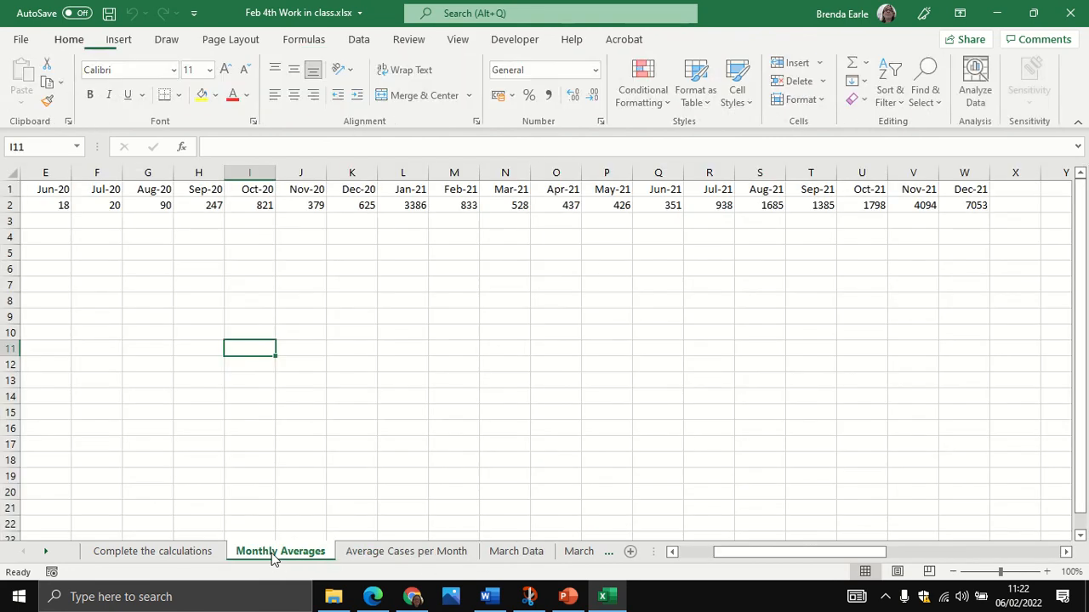
pyautogui.click(367, 554)
pyautogui.click(499, 553)
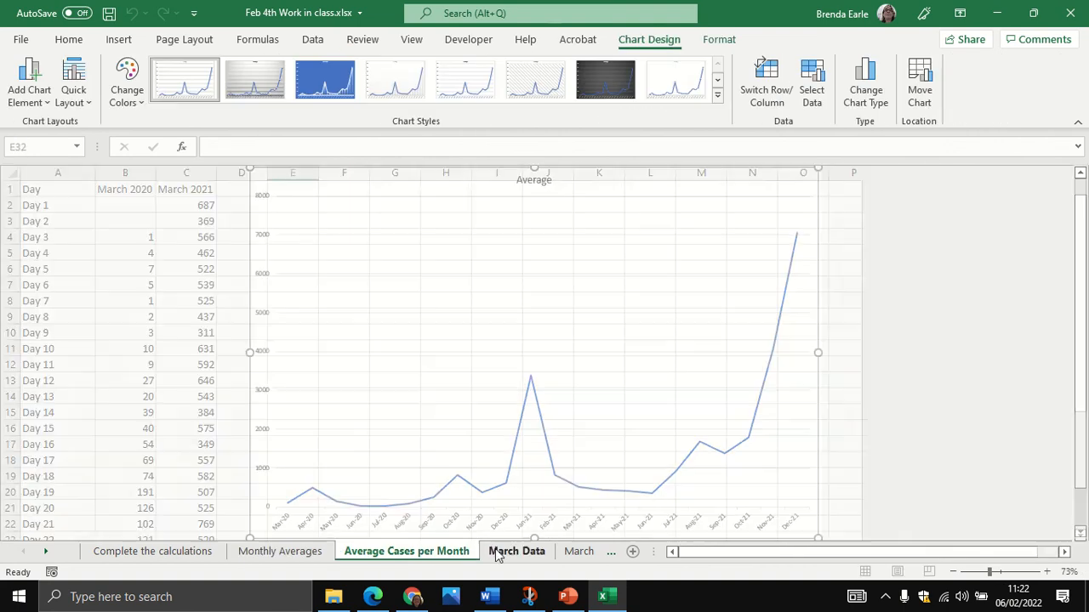